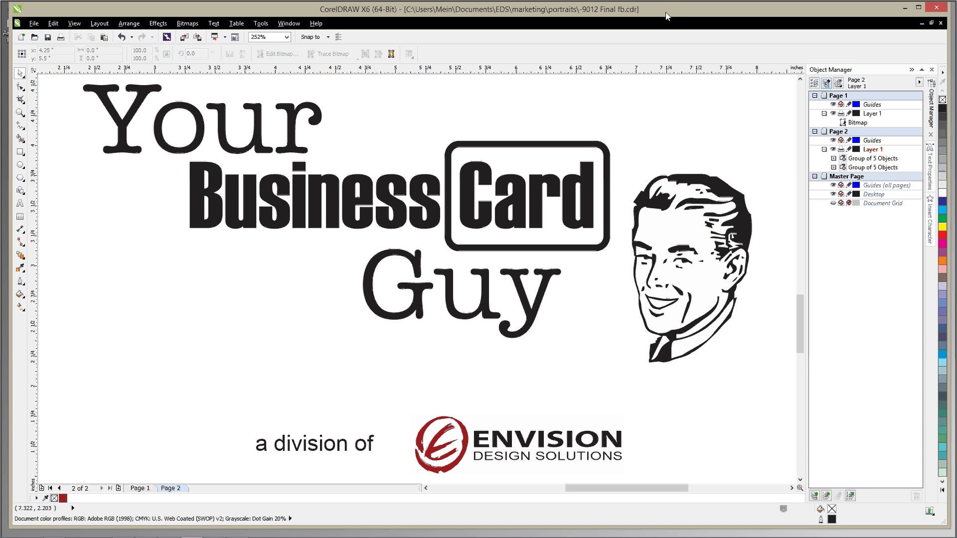
Go to the page with the portrait photo and open its bitmap for editing in Corel PHOTO-PAINT
key(Page_Up)
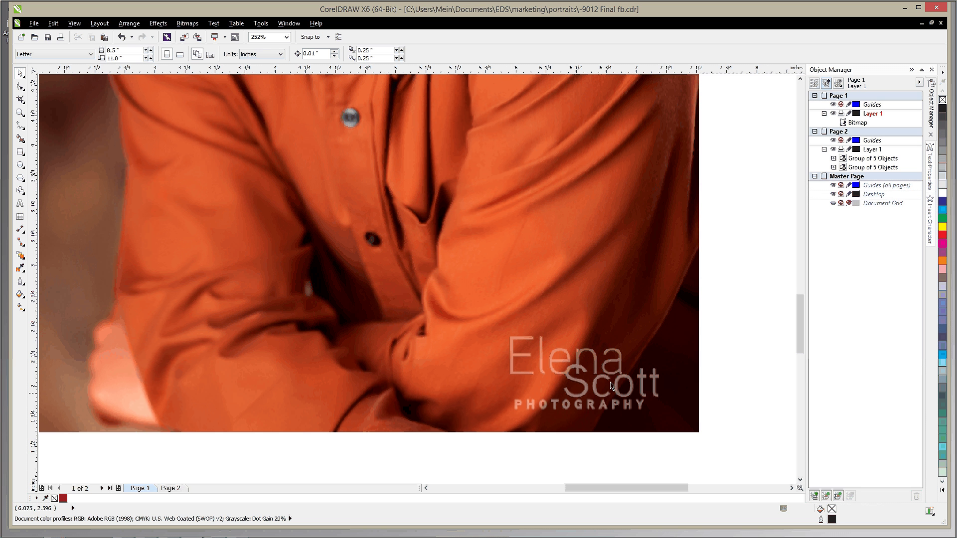
click(559, 238)
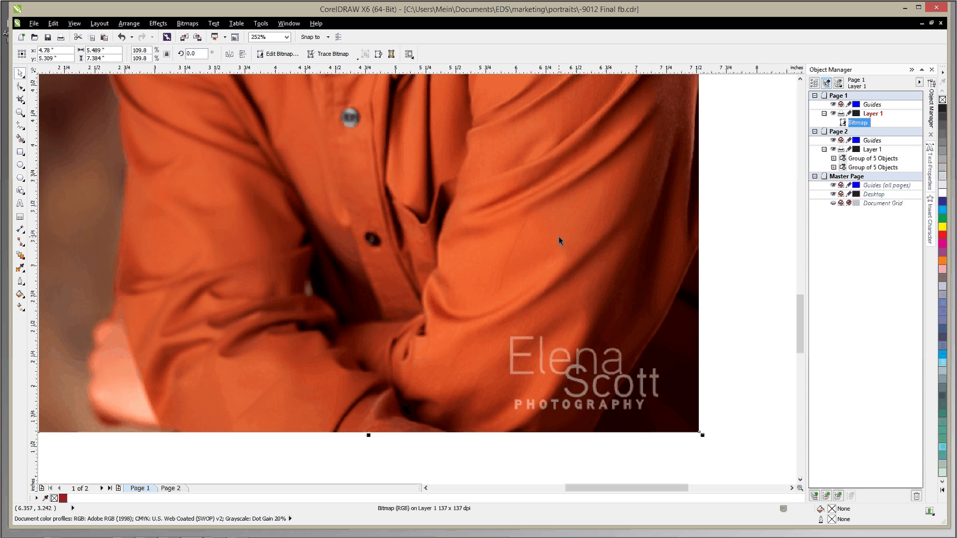
click(277, 55)
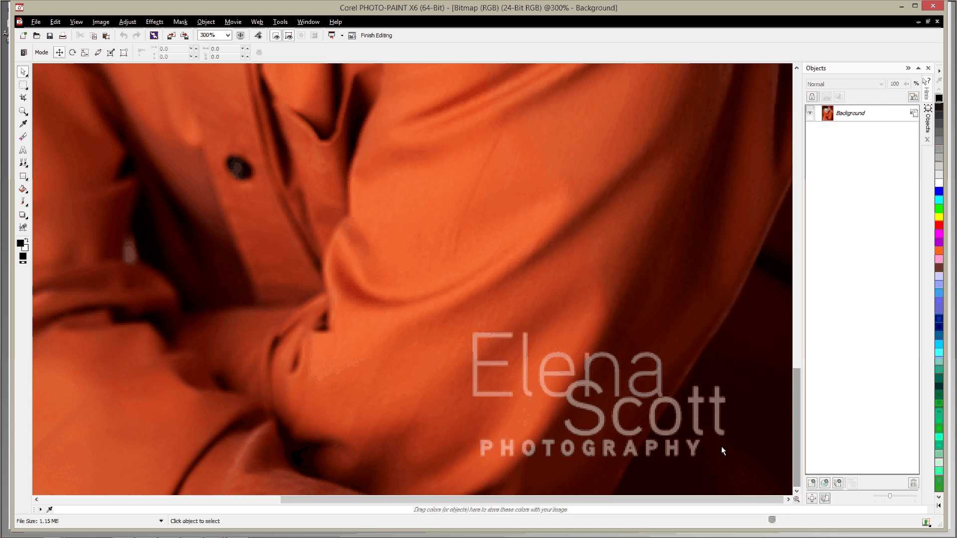
Examine the pixels of the photographer's watermark on the orange shirt up close
scroll(722, 447, up, 1)
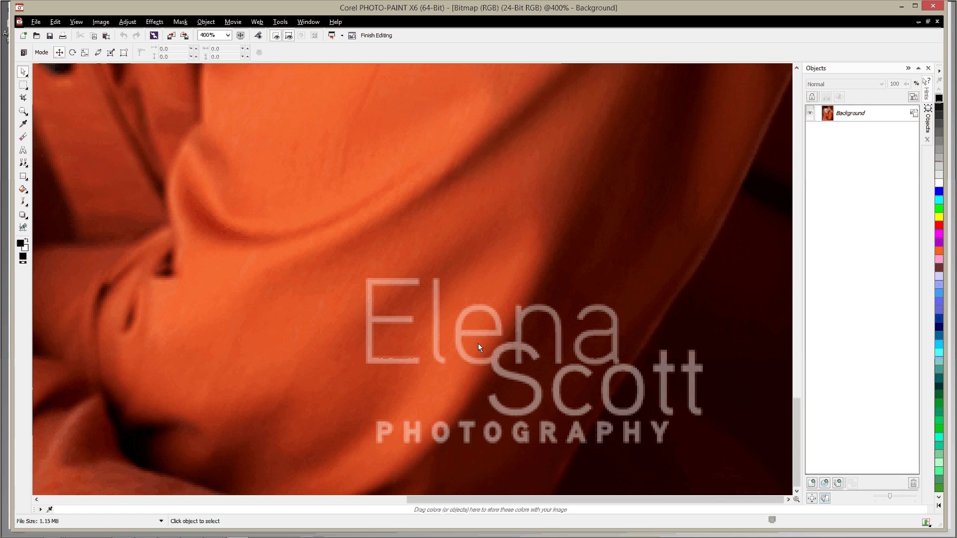
scroll(474, 250, up, 2)
scroll(474, 250, up, 1)
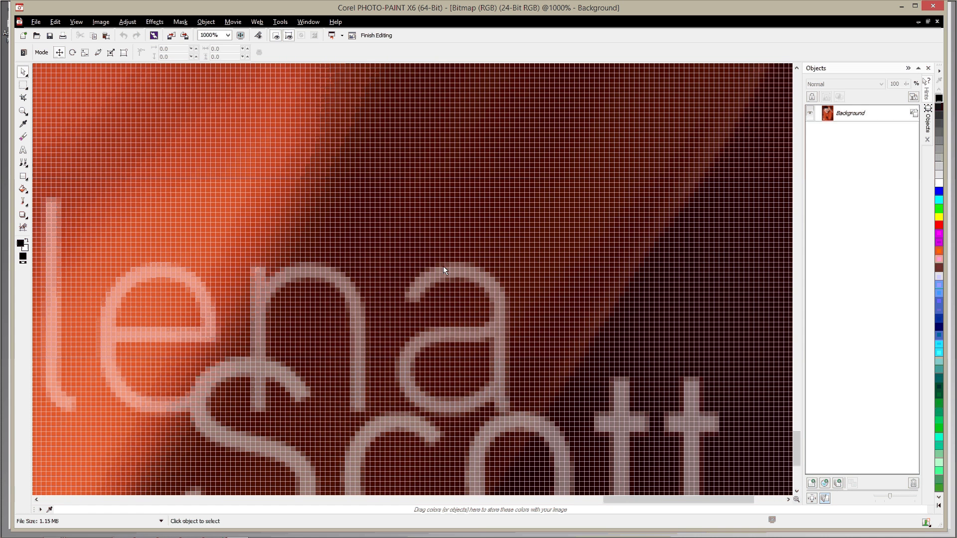
scroll(443, 267, up, 3)
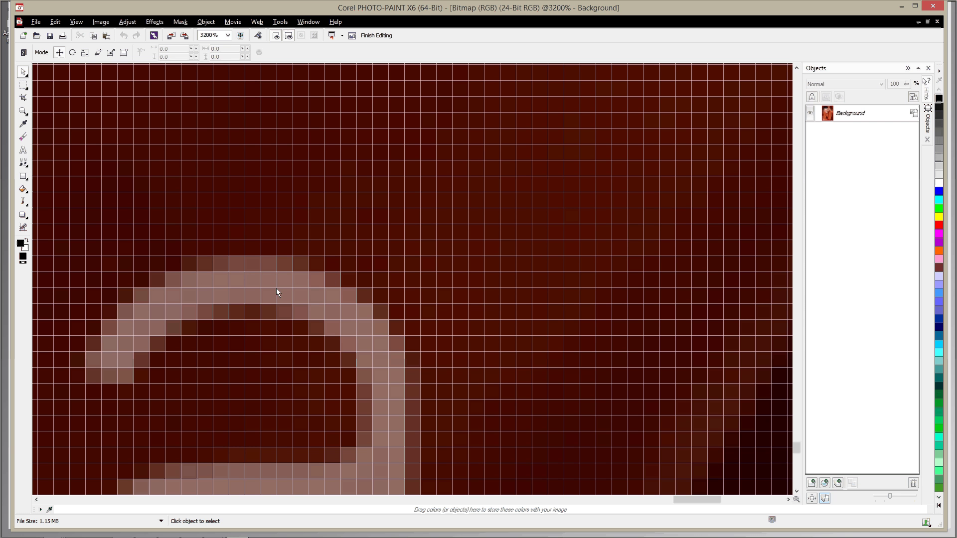
scroll(443, 279, down, 2)
scroll(453, 290, down, 1)
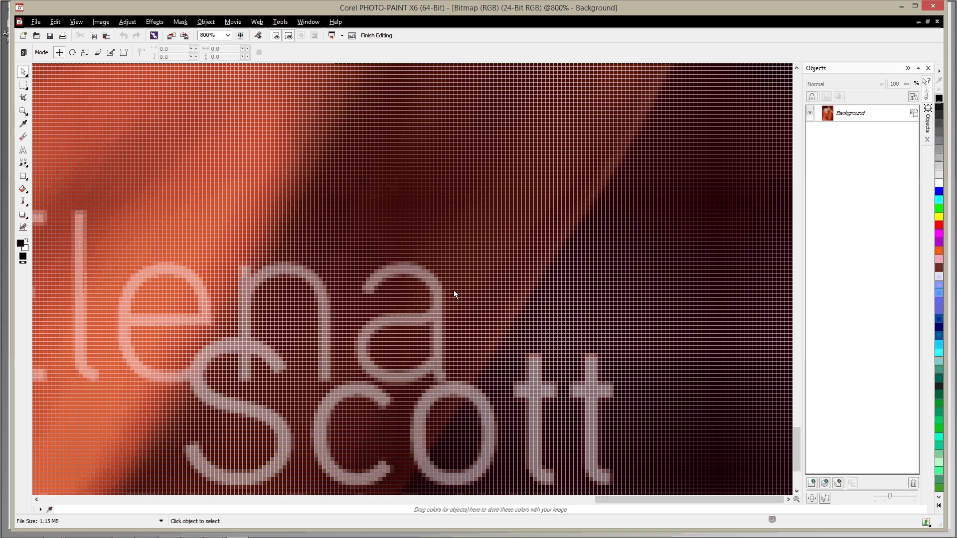
scroll(468, 317, down, 1)
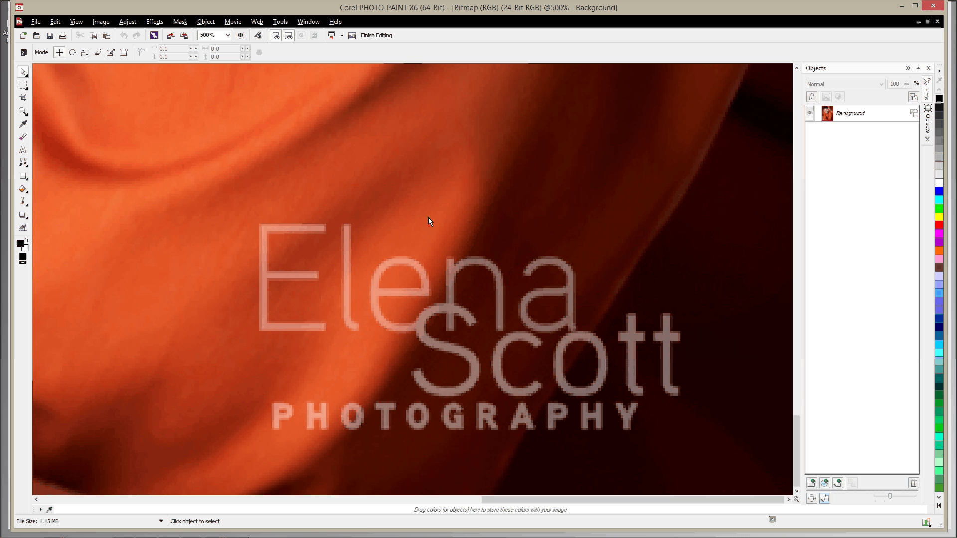
Clone clean shirt fabric over the top of the letter l in the watermark's first word with the Clone tool
key(c)
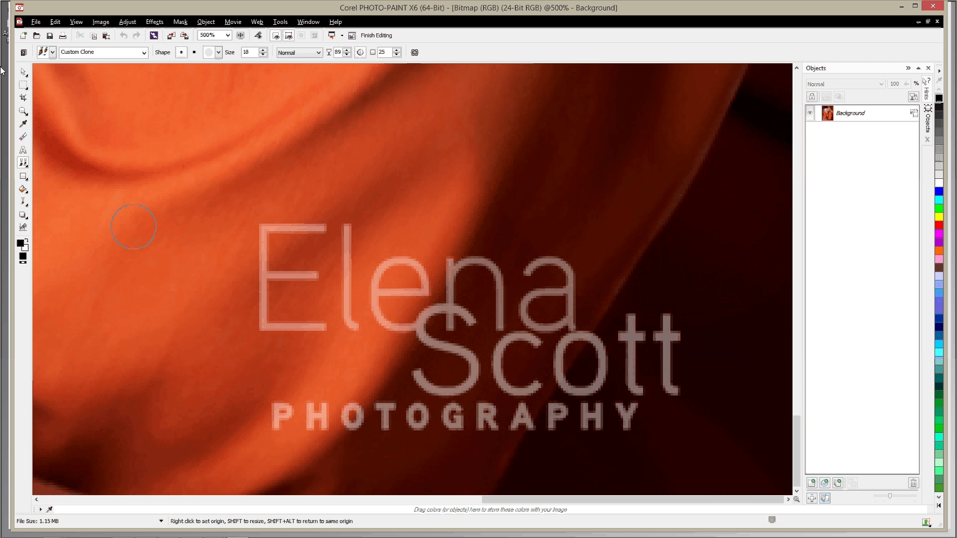
click(23, 71)
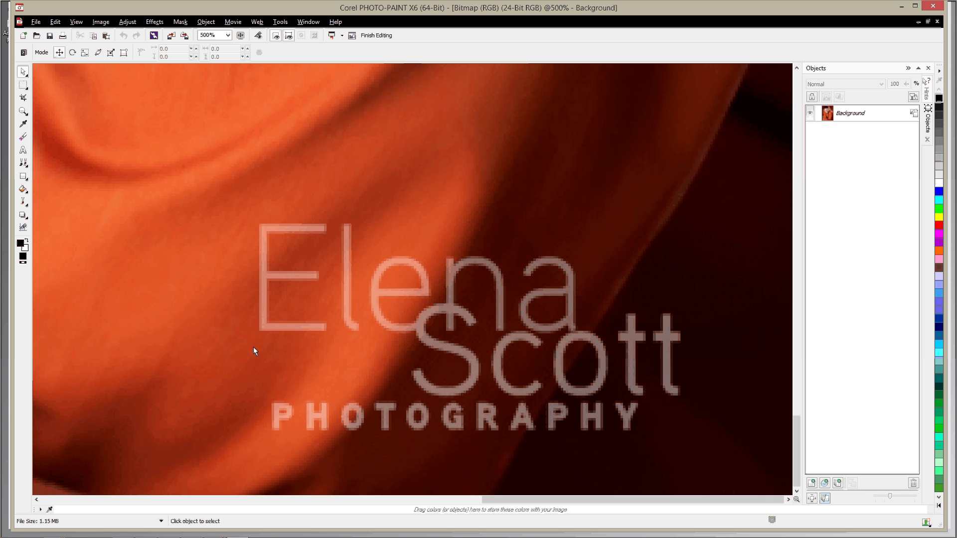
key(c)
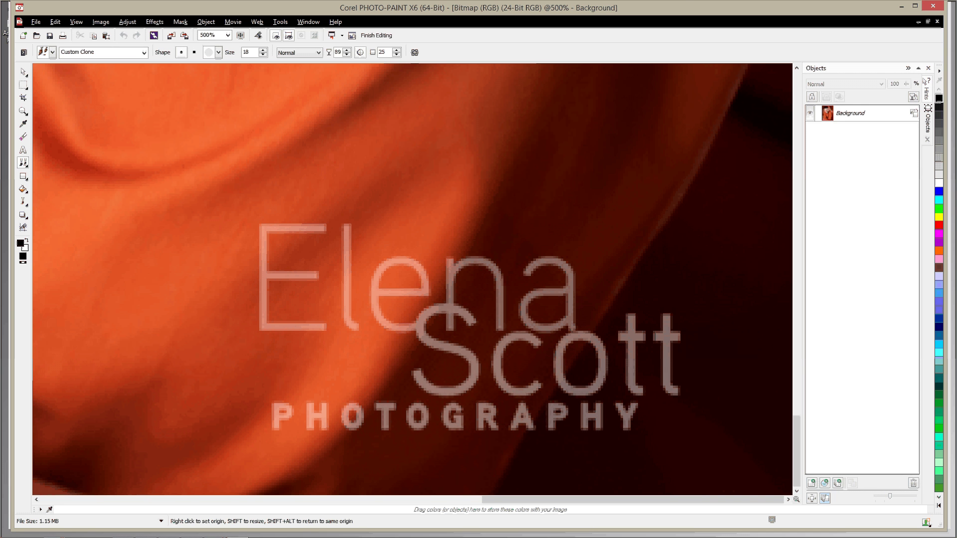
mouse_move(397, 29)
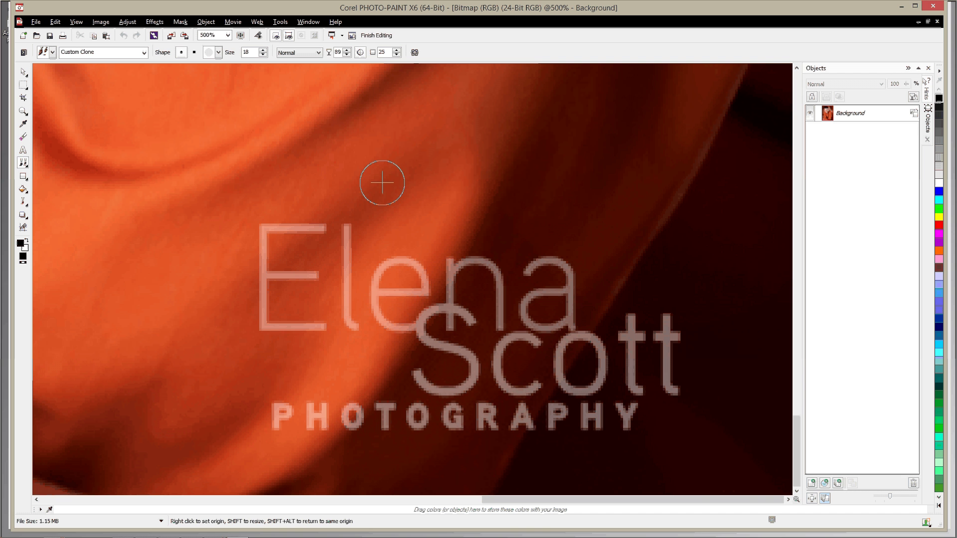
right_click(347, 223)
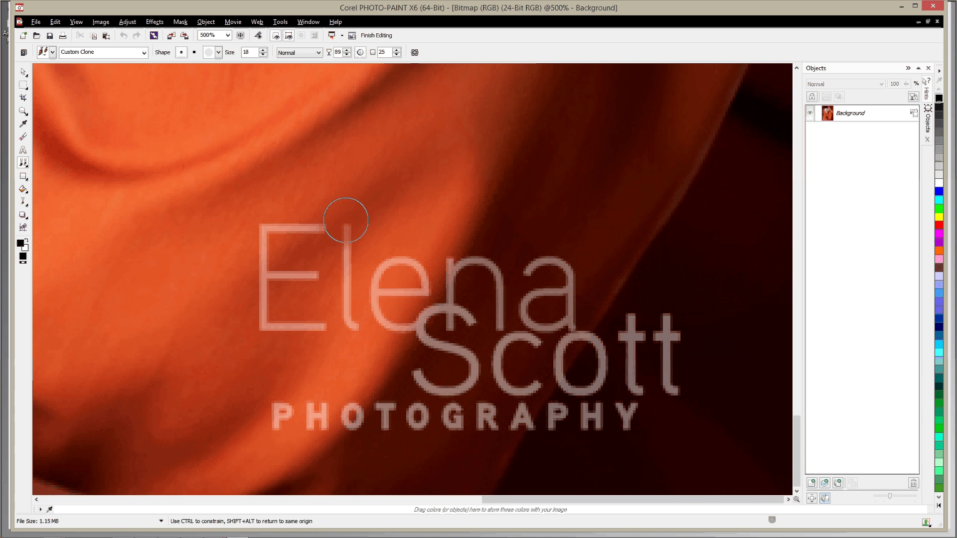
click(352, 216)
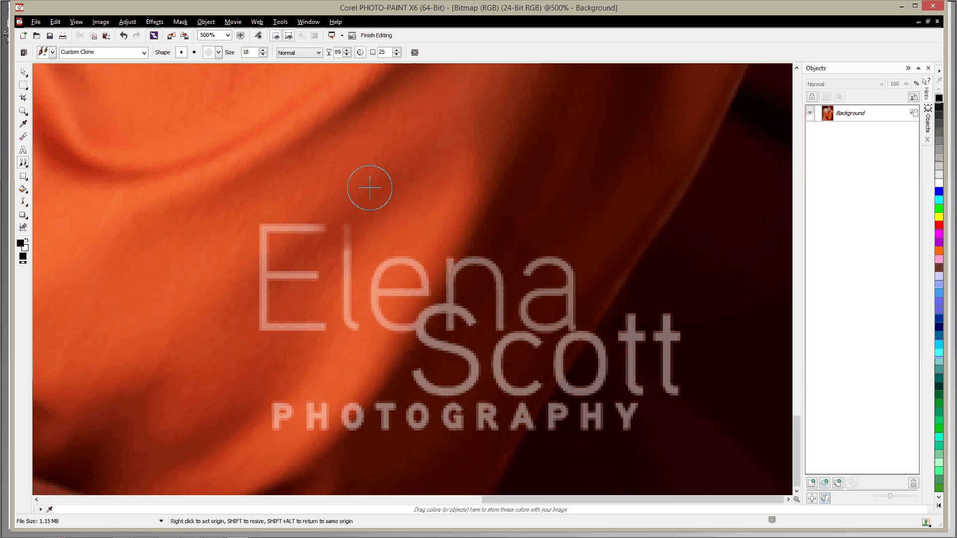
click(402, 203)
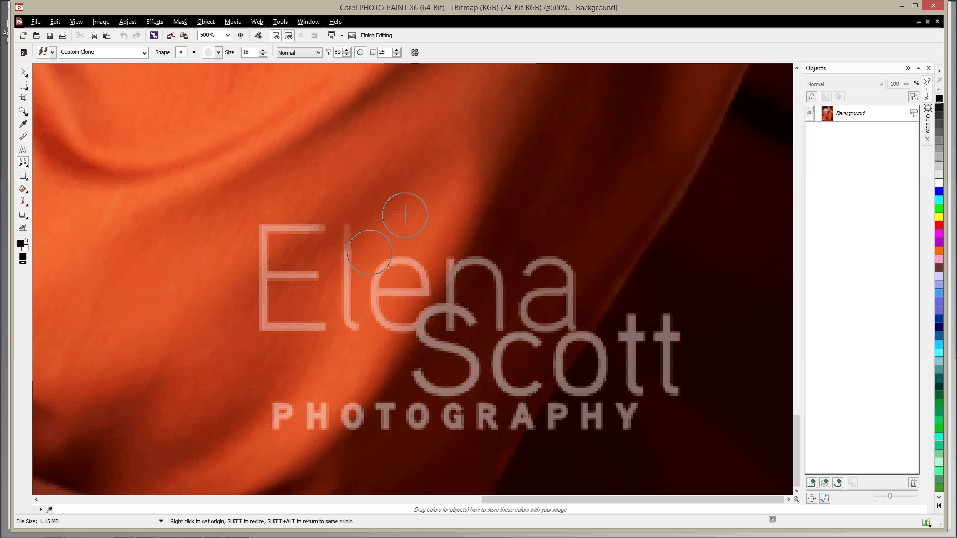
mouse_move(370, 252)
mouse_down()
mouse_move(351, 269)
mouse_move(372, 252)
mouse_up()
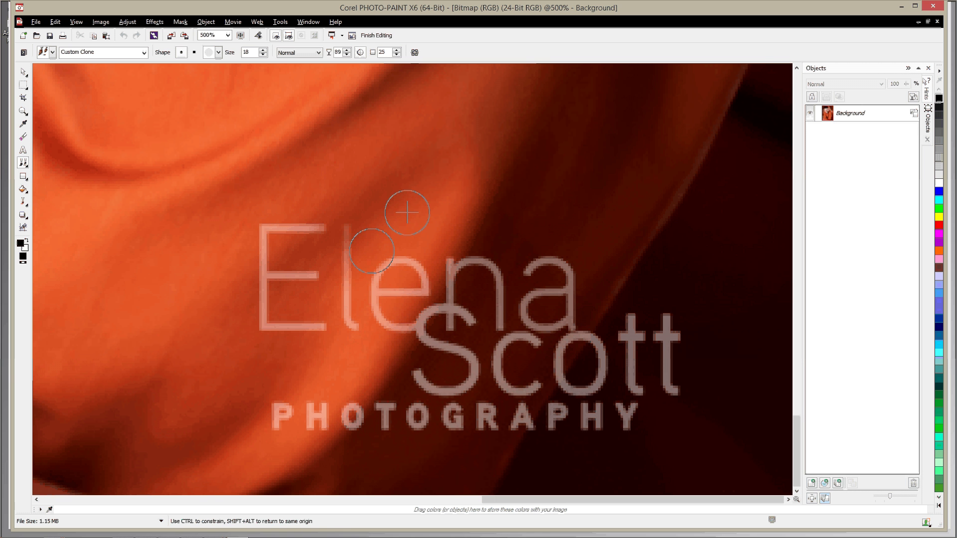
drag(407, 213, 379, 232)
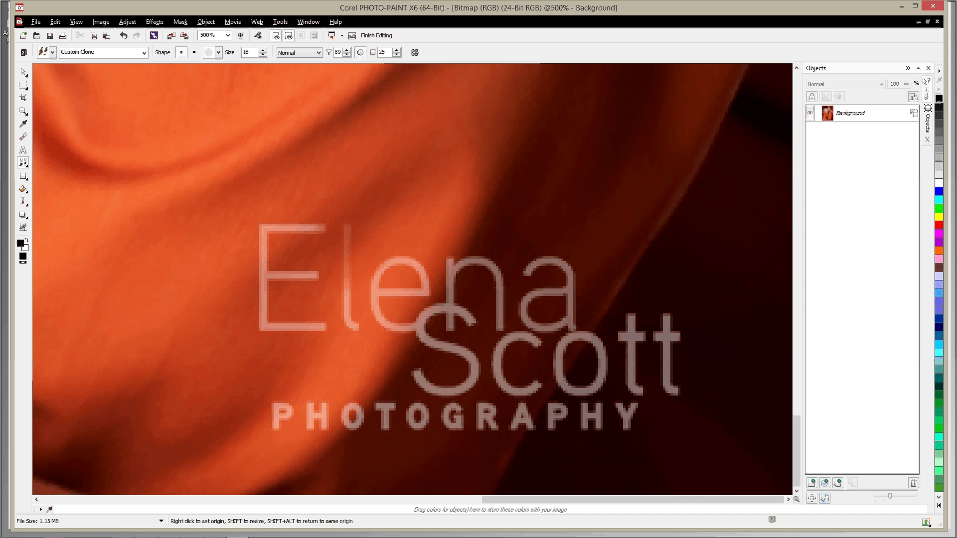
Clone nearby shirt fabric over the right end and the upper left corner of the watermark's capital E
drag(355, 213, 355, 212)
mouse_move(318, 249)
mouse_down()
mouse_move(349, 226)
mouse_move(330, 236)
mouse_up()
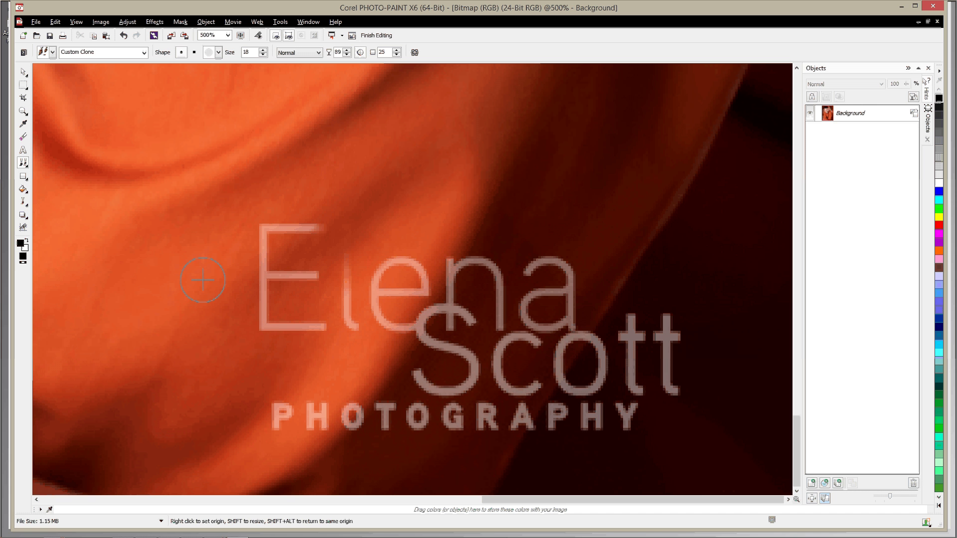
drag(280, 232, 292, 218)
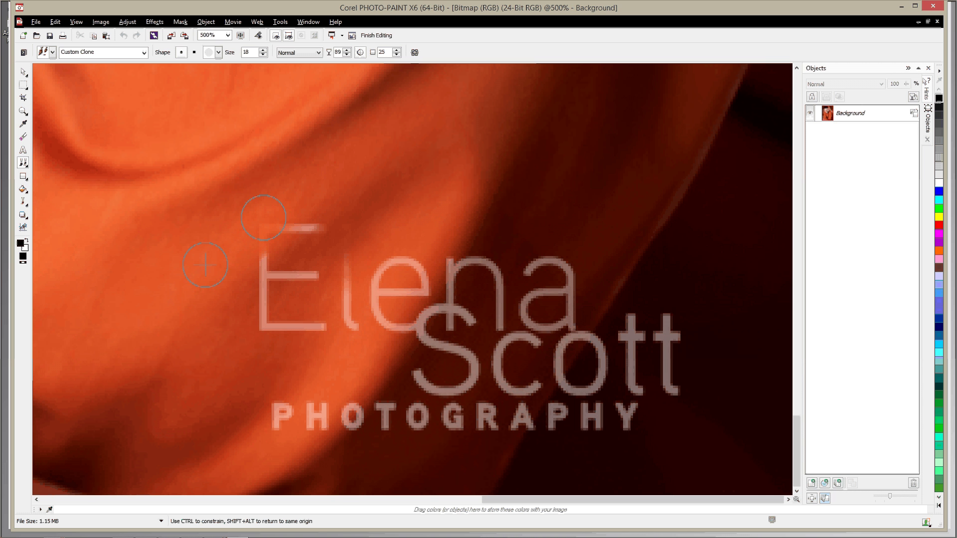
drag(263, 218, 247, 238)
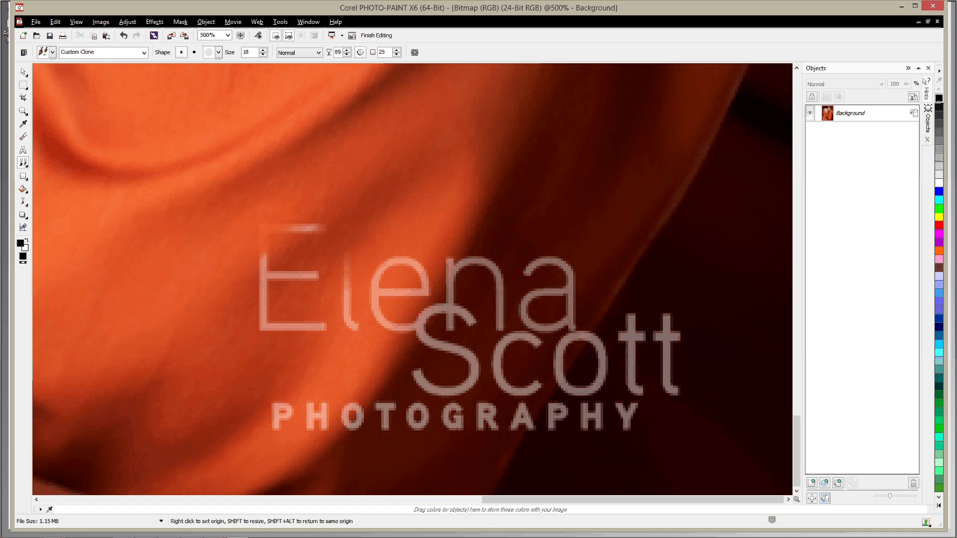
Clone adjacent fabric over the vertical stem and the remaining top bar of the capital E
drag(230, 312, 230, 312)
mouse_move(262, 266)
mouse_down()
mouse_move(257, 308)
mouse_move(256, 245)
mouse_move(266, 300)
mouse_move(256, 335)
mouse_up()
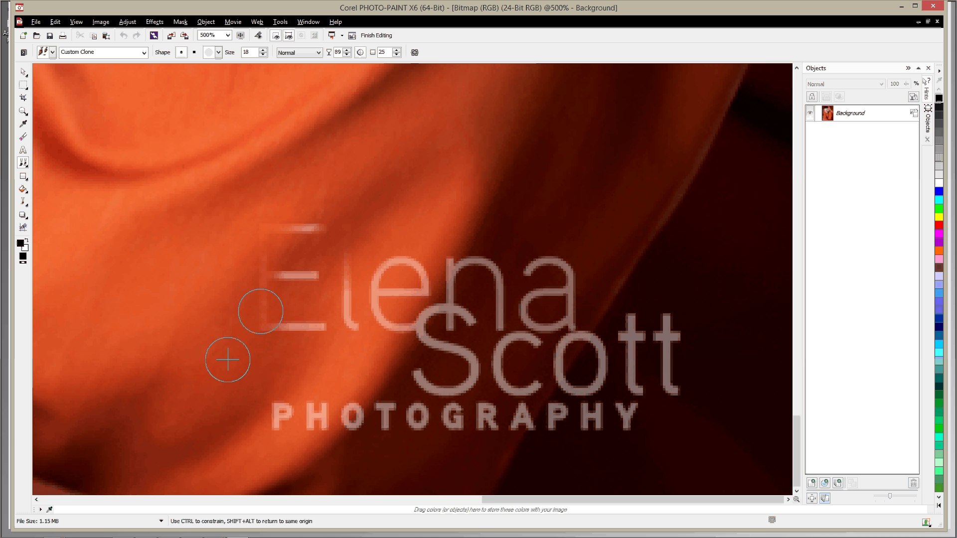
drag(261, 311, 254, 283)
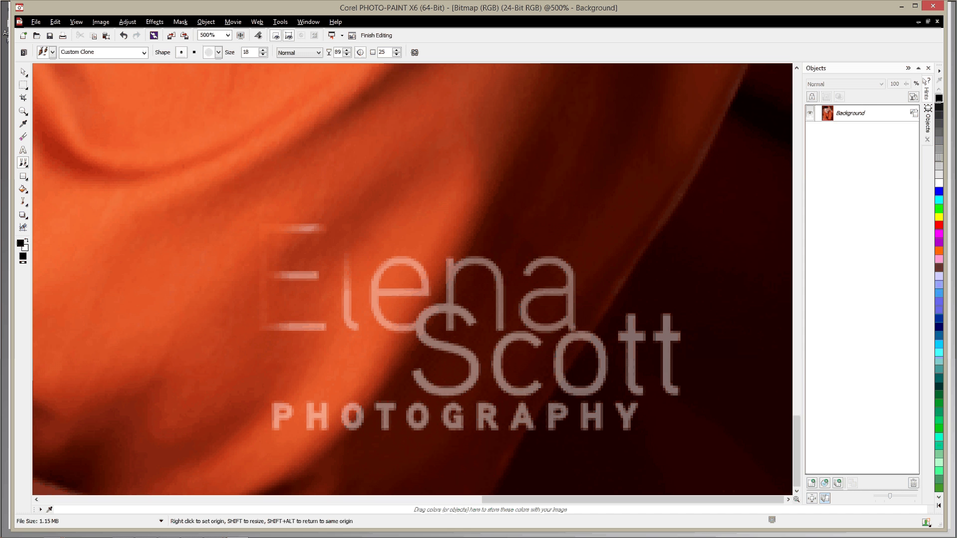
drag(255, 243, 203, 271)
mouse_move(304, 231)
mouse_down()
mouse_move(312, 215)
mouse_move(308, 240)
mouse_up()
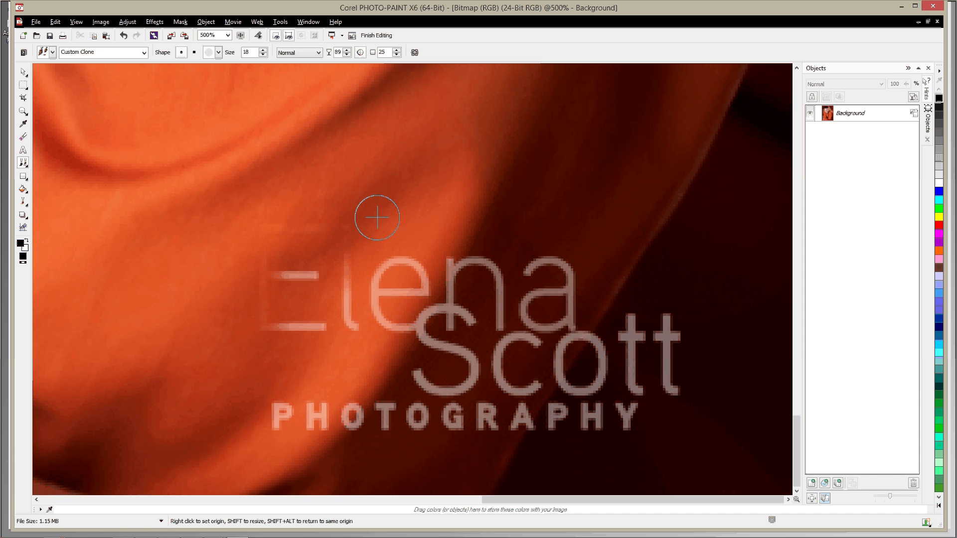
Try to clone fabric from beside the top of the letter l onto the area above it, and undo the stroke
right_click(341, 231)
click(342, 198)
click(368, 198)
key(ctrl+z)
Try to clone fabric down the stem of the E and over the P of PHOTOGRAPHY, and undo these strokes
right_click(181, 287)
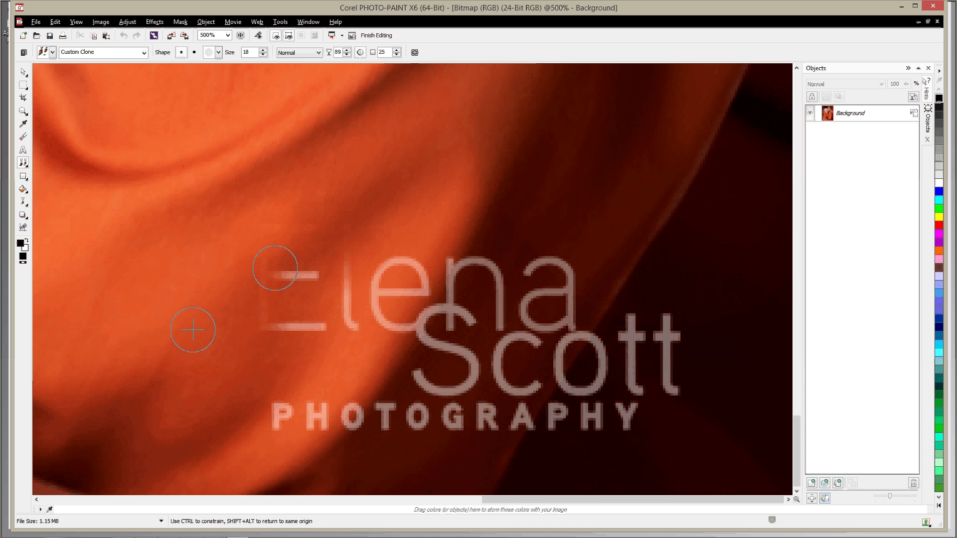
mouse_move(274, 267)
mouse_down()
mouse_move(253, 303)
mouse_move(258, 273)
mouse_up()
right_click(183, 367)
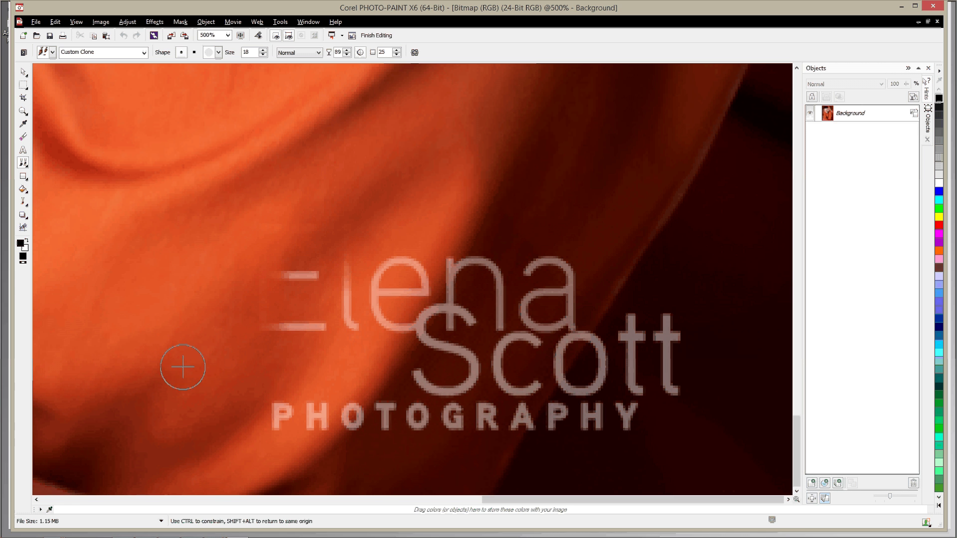
drag(264, 306, 267, 425)
key(ctrl+z)
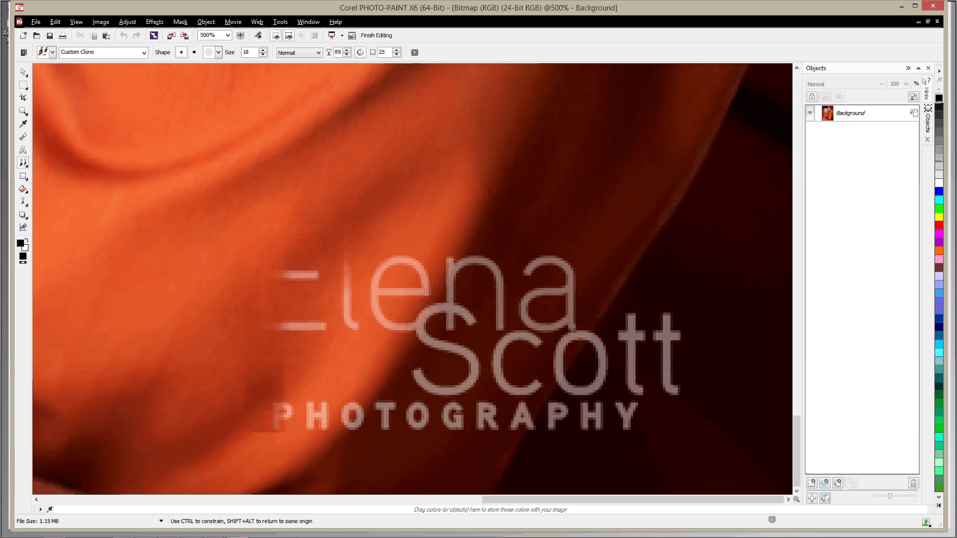
click(258, 416)
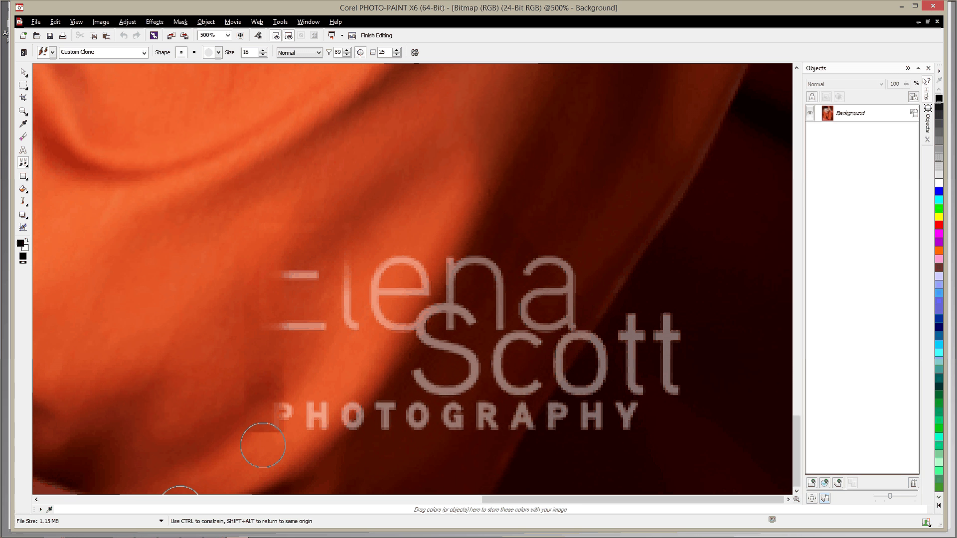
click(266, 412)
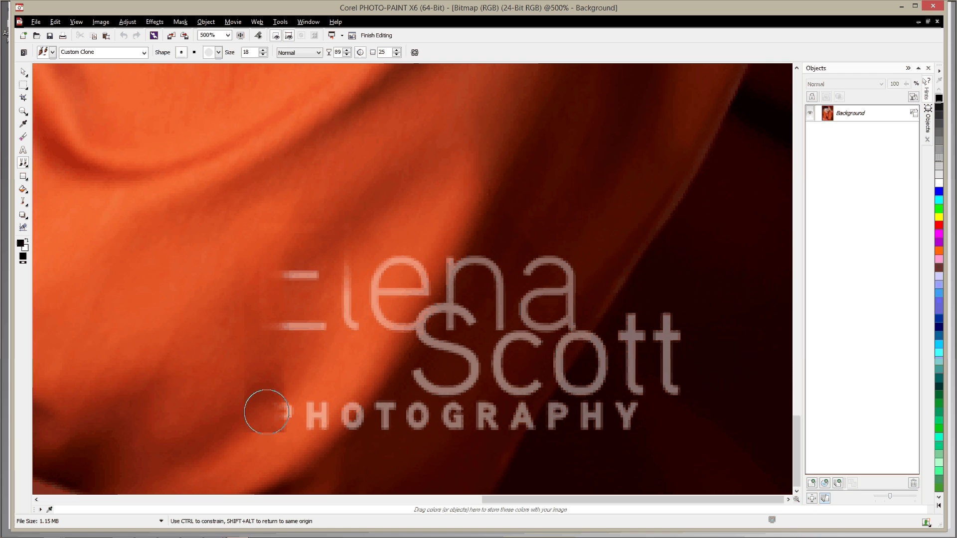
key(ctrl+z)
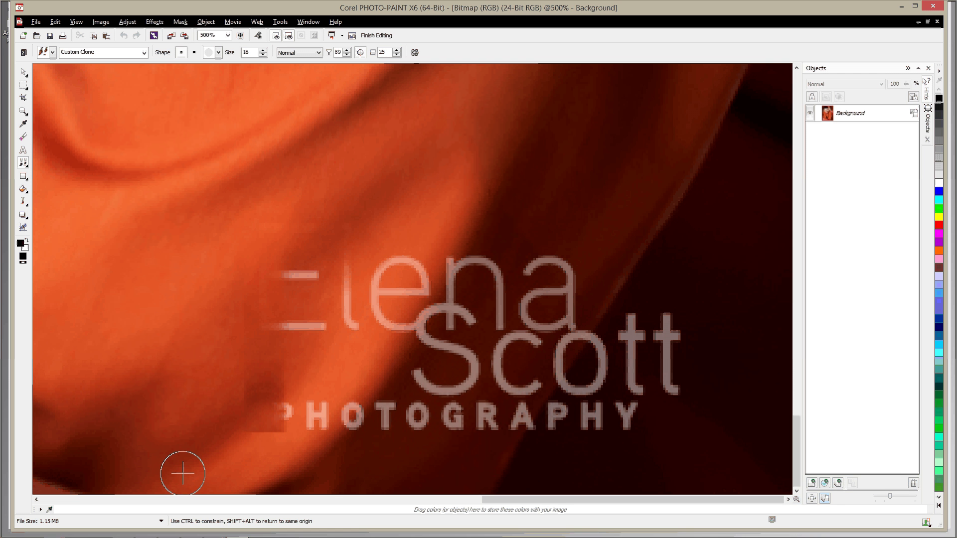
right_click(182, 428)
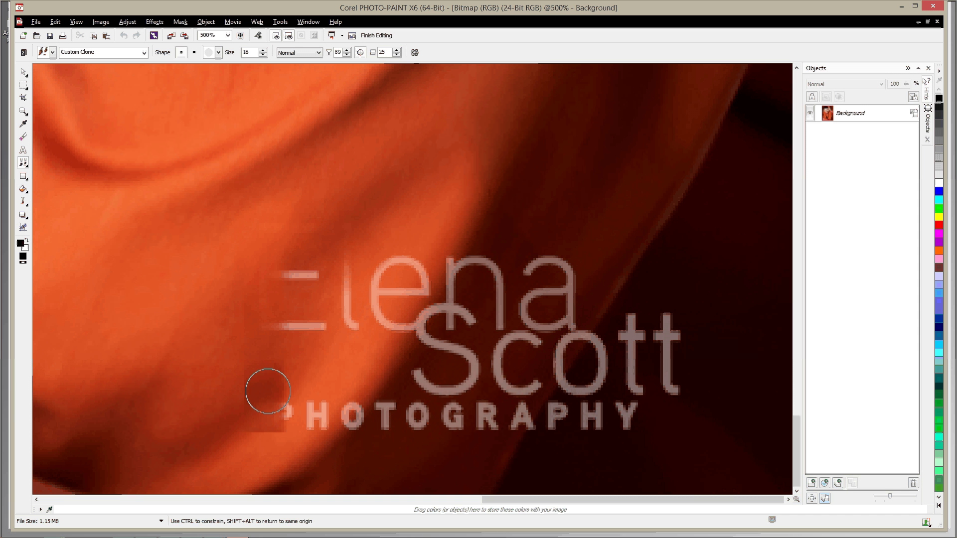
click(267, 391)
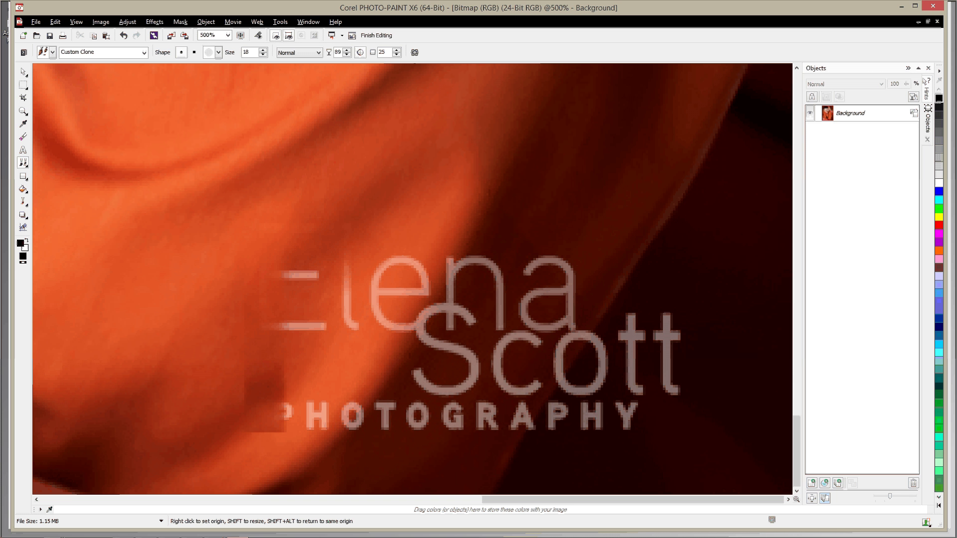
key(ctrl+z)
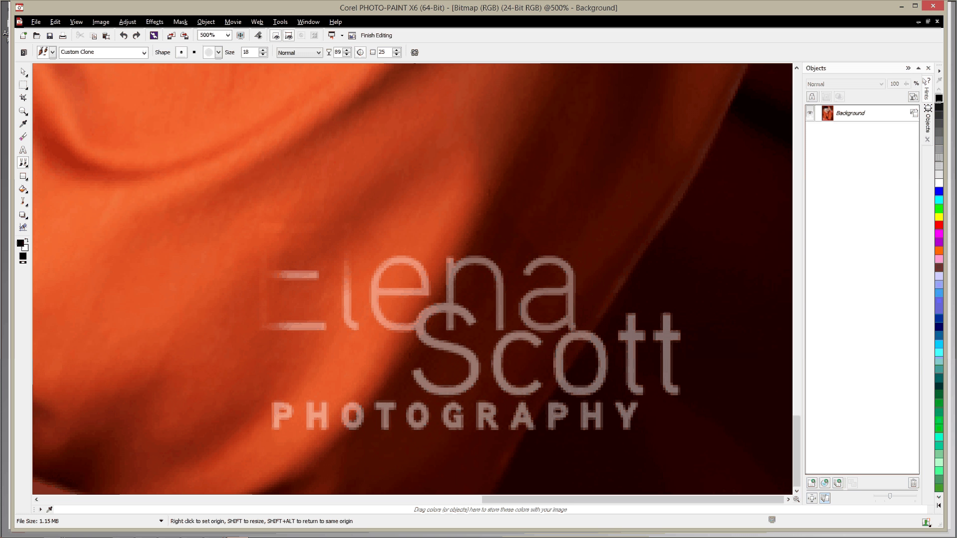
Clone shirt fabric over the left ends of the E's middle and bottom bars and its remaining stem
right_click(265, 312)
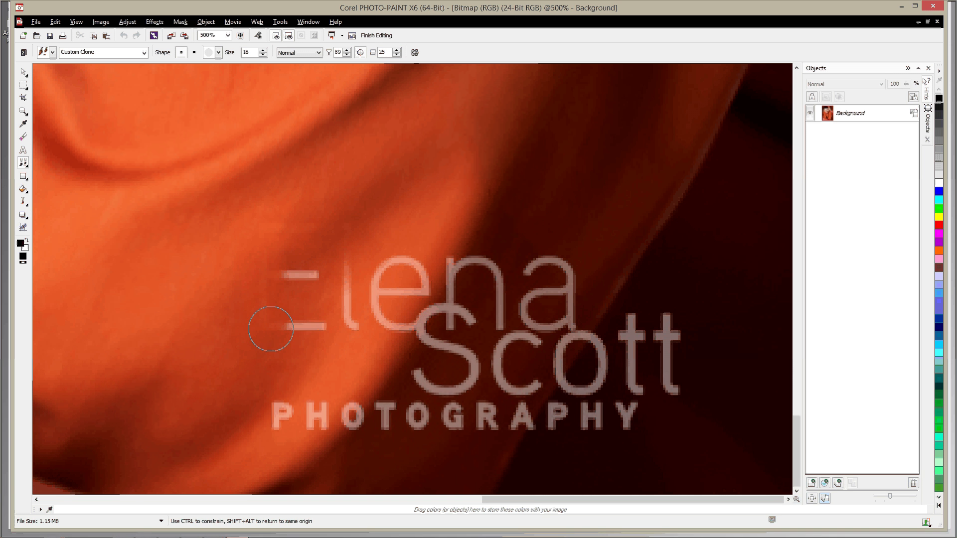
click(271, 329)
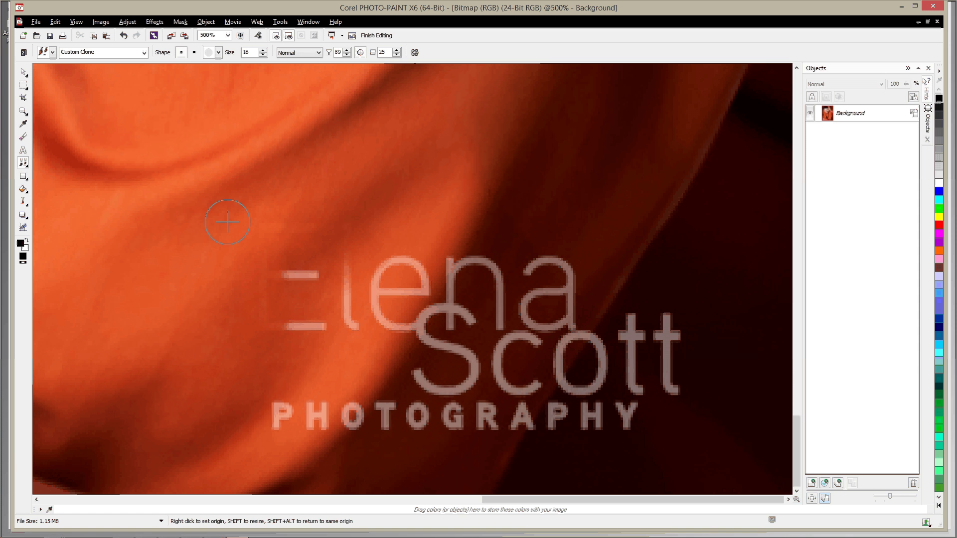
Set the clone brush transparency to 15 and pick a new clone source on the fabric left of the E
click(346, 50)
drag(346, 55, 349, 91)
right_click(220, 322)
right_click(208, 304)
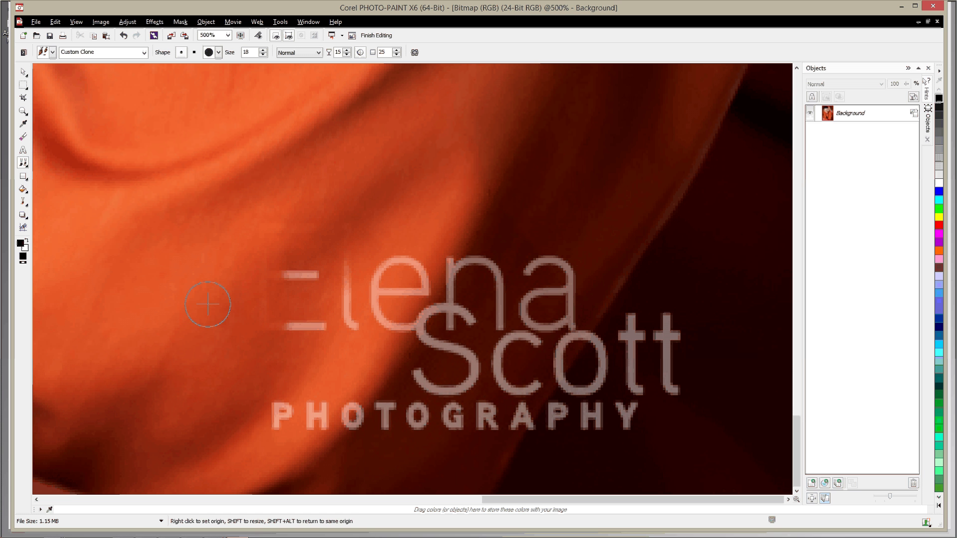
Try to clone fabric over the remaining middle and bottom bars of the E
mouse_move(275, 265)
mouse_down()
mouse_move(263, 307)
mouse_move(274, 259)
mouse_move(306, 296)
mouse_move(315, 267)
mouse_move(277, 333)
mouse_move(319, 325)
mouse_up()
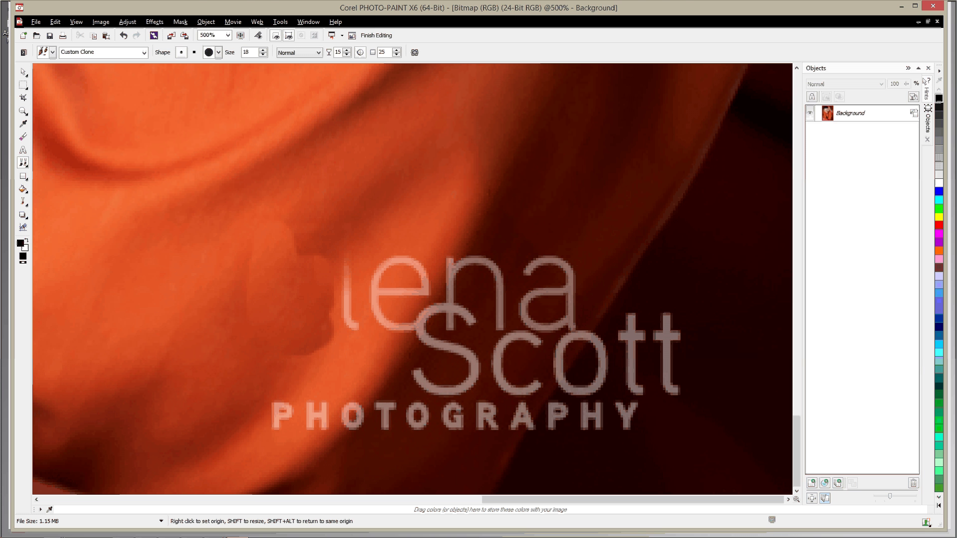
Set the clone brush transparency to 80
mouse_move(338, 75)
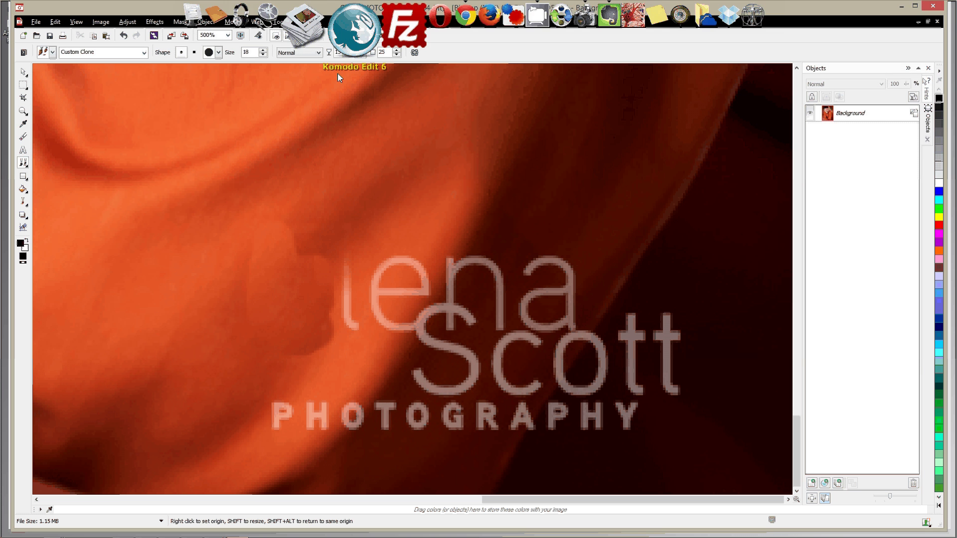
drag(346, 52, 346, 18)
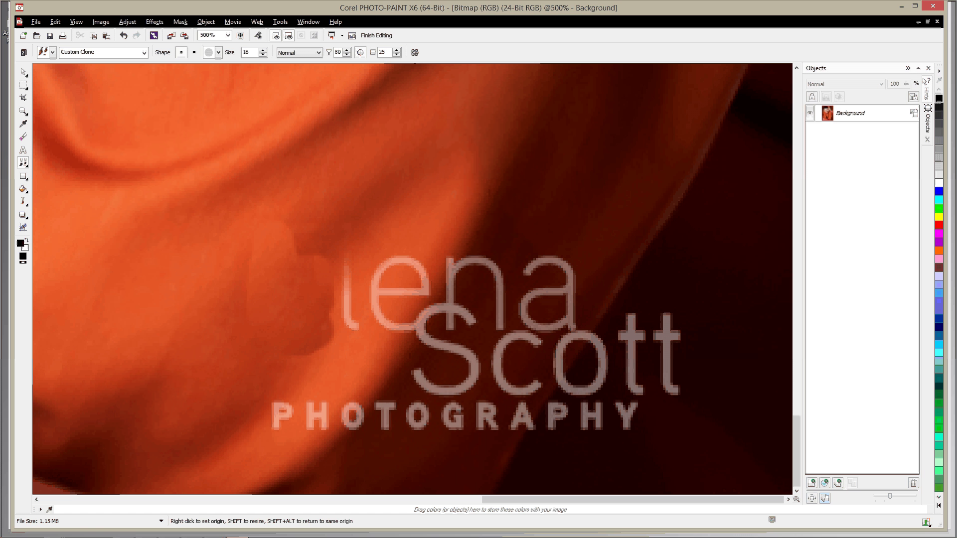
Try to clone the fold's dark edge over the first e and down past PHOTOGRAPHY, and undo these strokes together with the E's
right_click(450, 315)
mouse_move(400, 264)
mouse_down()
mouse_move(416, 248)
mouse_move(411, 262)
mouse_move(469, 207)
mouse_move(469, 227)
mouse_move(487, 239)
mouse_move(422, 362)
mouse_move(394, 379)
mouse_move(512, 154)
mouse_up()
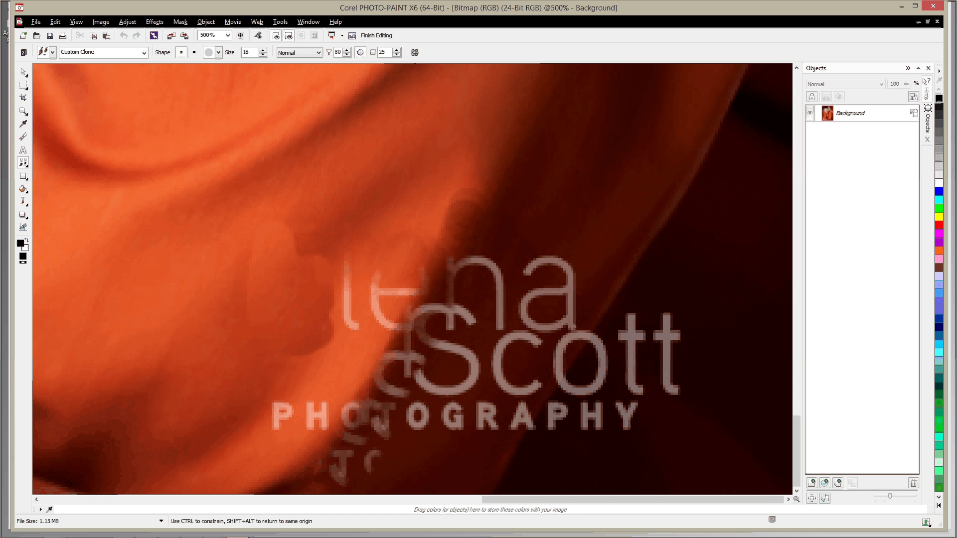
drag(449, 249, 427, 346)
drag(385, 394, 400, 347)
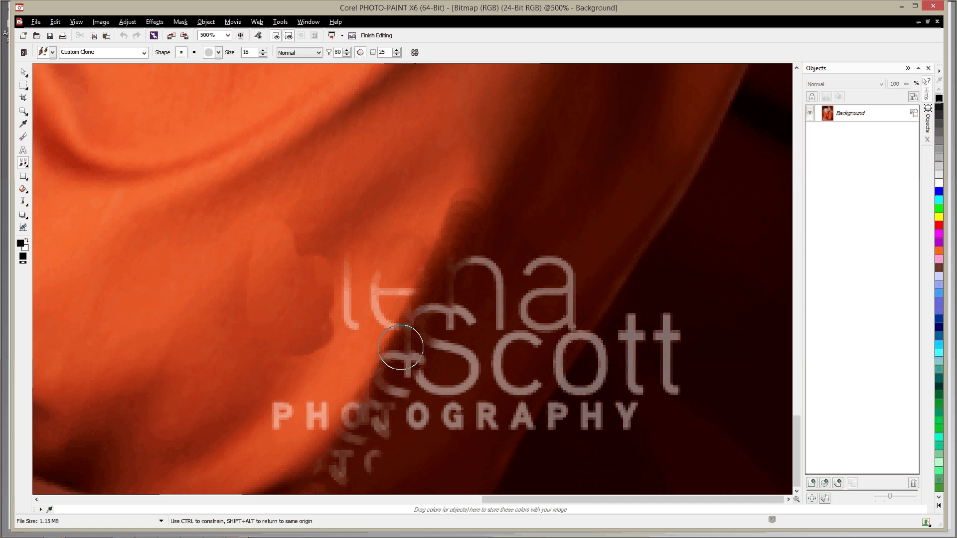
click(400, 347)
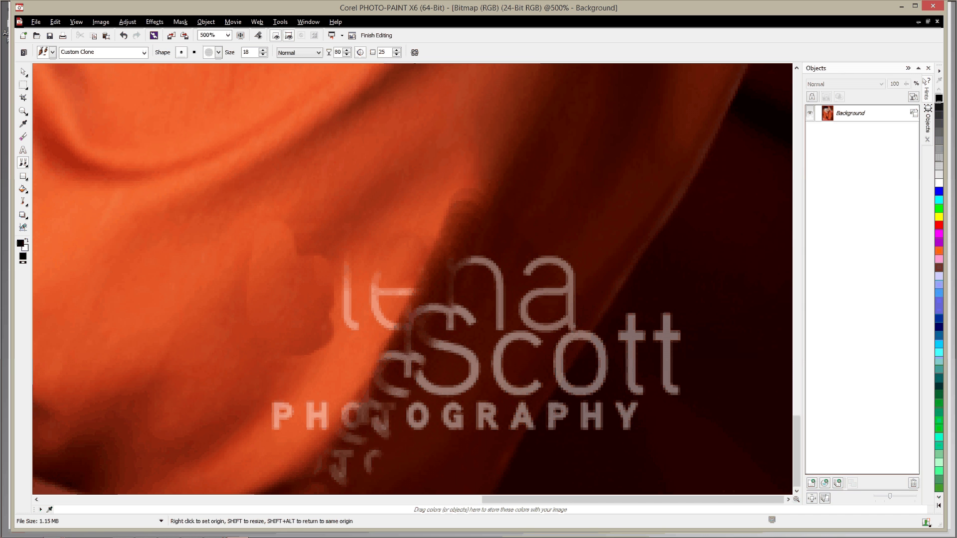
key(ctrl+z)
key(ctrl+z)
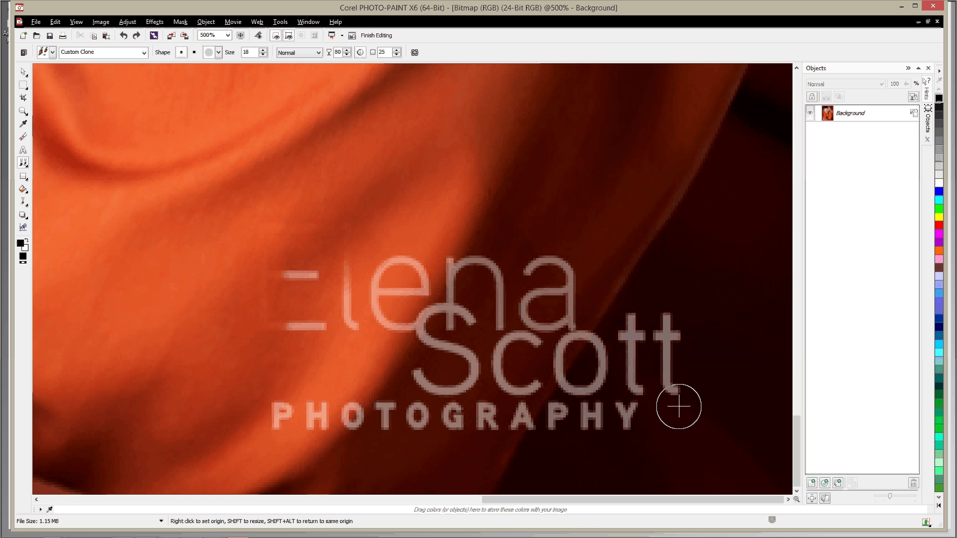
Clone the dark background from beside the surname's last t over its stem and the outer part of its crossbar
right_click(726, 359)
click(666, 340)
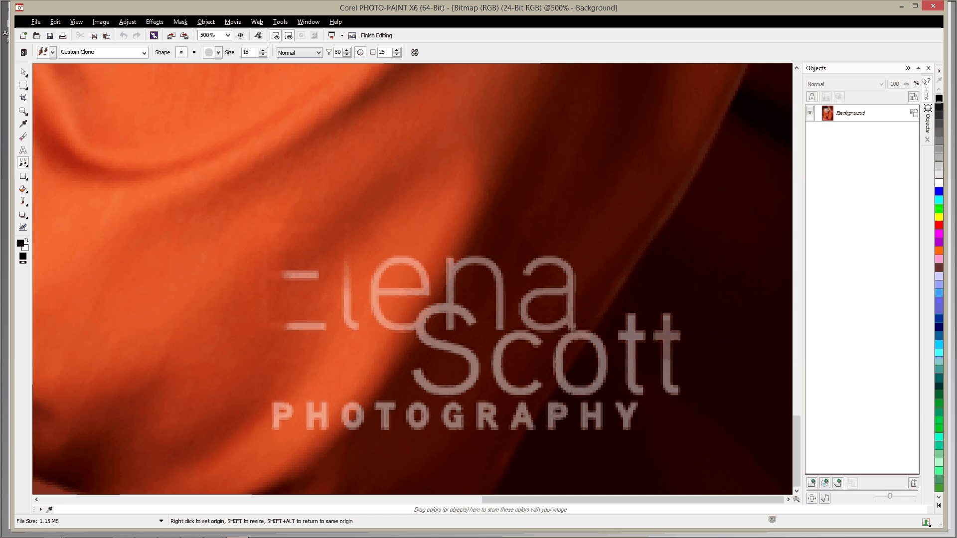
click(670, 345)
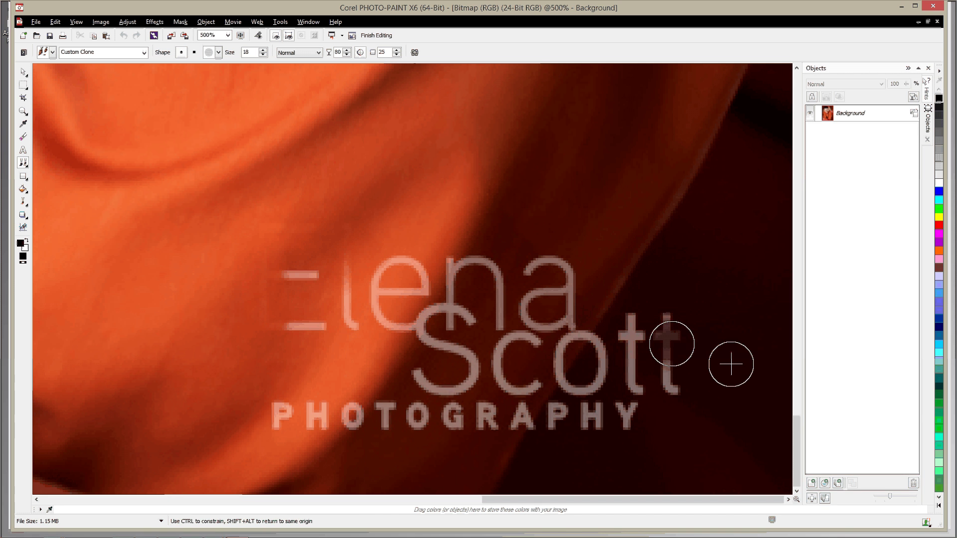
drag(679, 358, 677, 371)
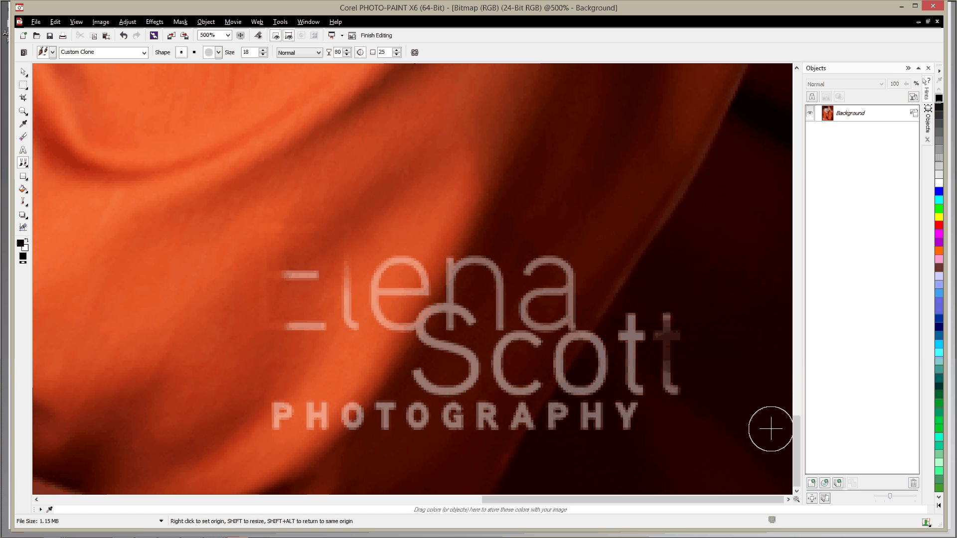
right_click(611, 447)
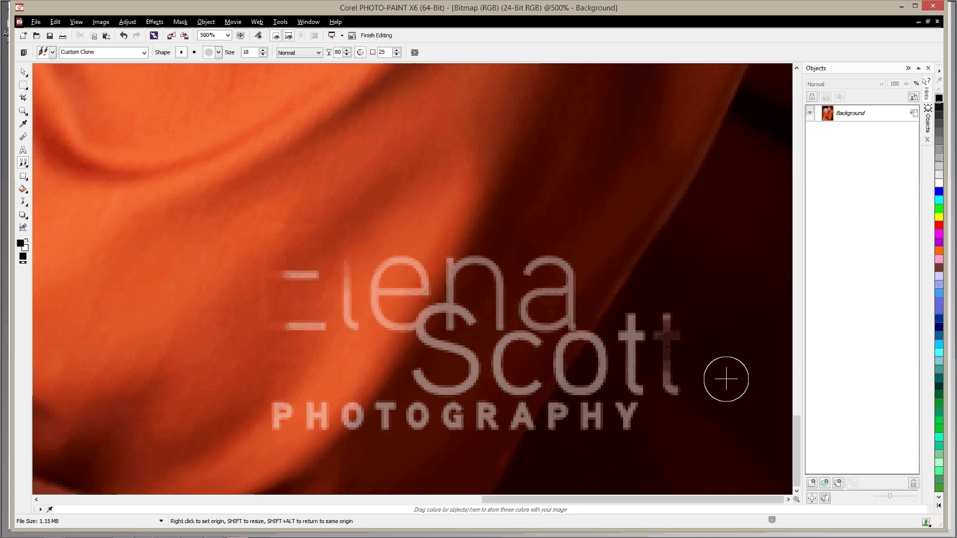
mouse_move(679, 346)
mouse_down()
mouse_move(685, 361)
mouse_move(676, 350)
mouse_up()
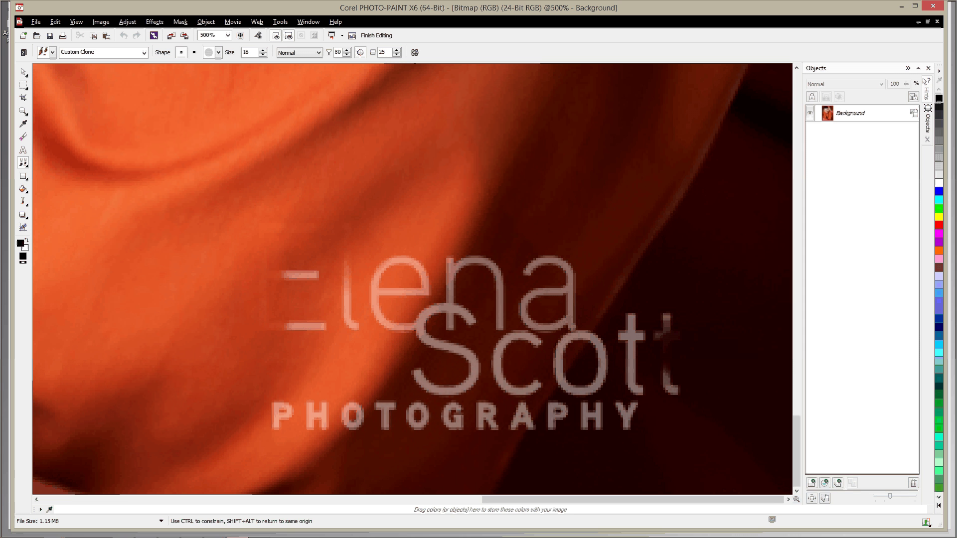
drag(681, 353, 686, 374)
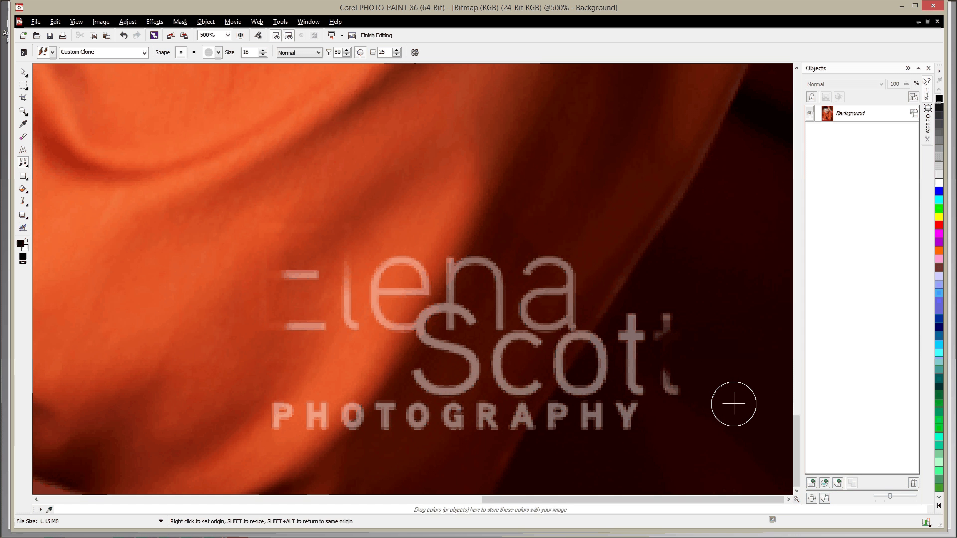
Clone dark background from just below the surname's last t over its lower hook and the faint remains of its stem
right_click(674, 426)
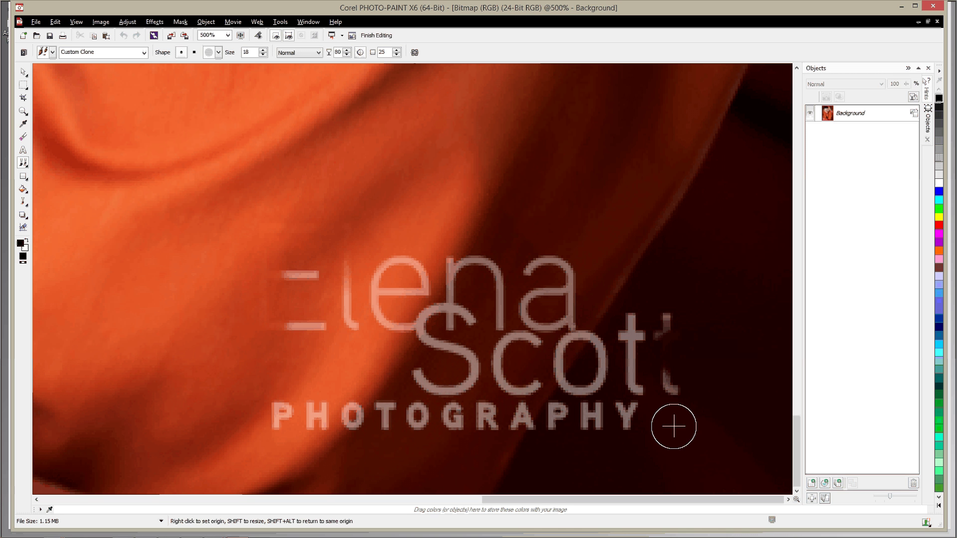
right_click(668, 388)
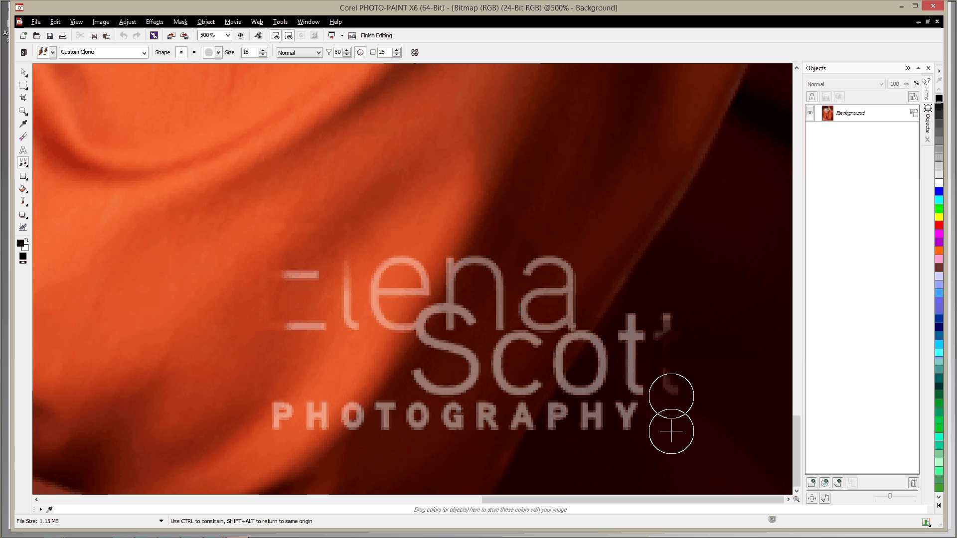
drag(671, 396, 671, 396)
key(ctrl+z)
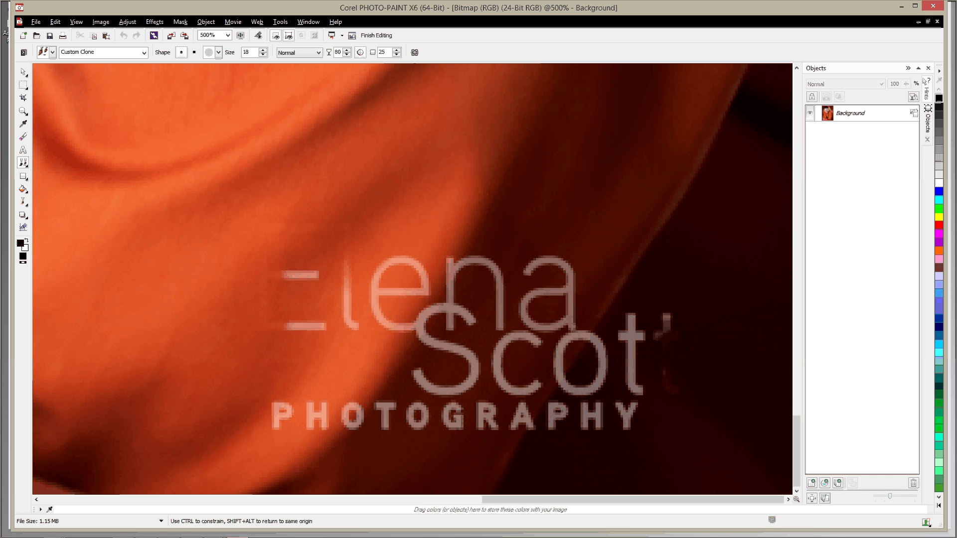
drag(671, 397, 672, 400)
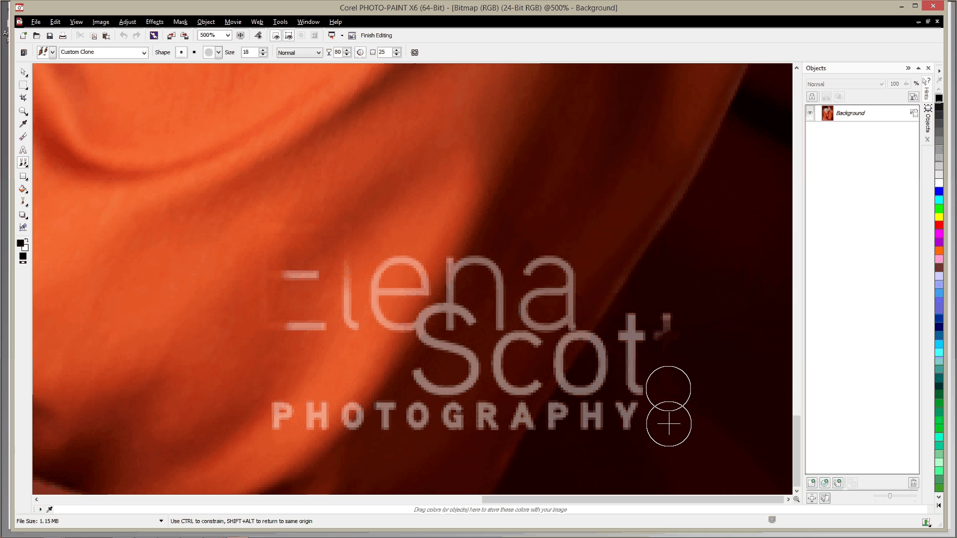
click(668, 423)
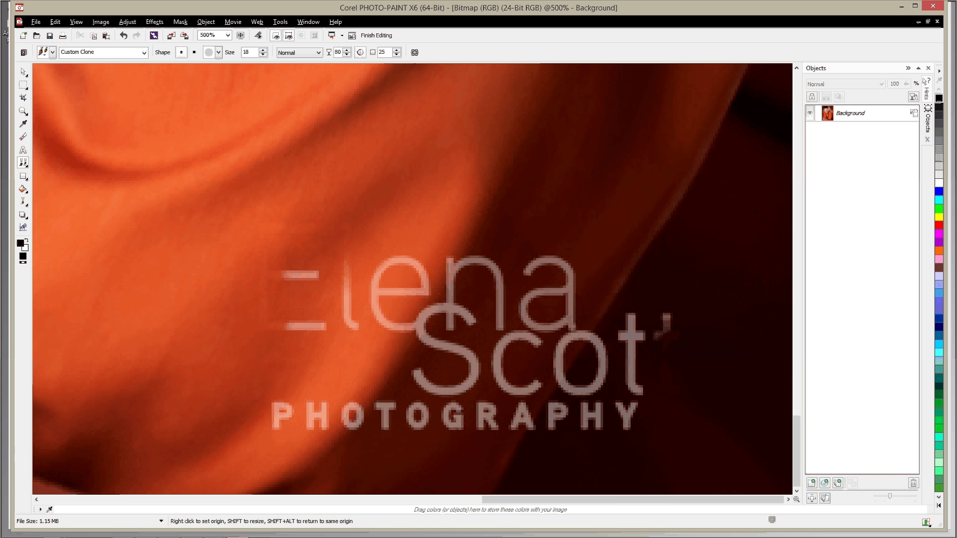
Clone dark background over the leftover top stub and crossbar remnant of the surname's last t
click(520, 377)
click(683, 403)
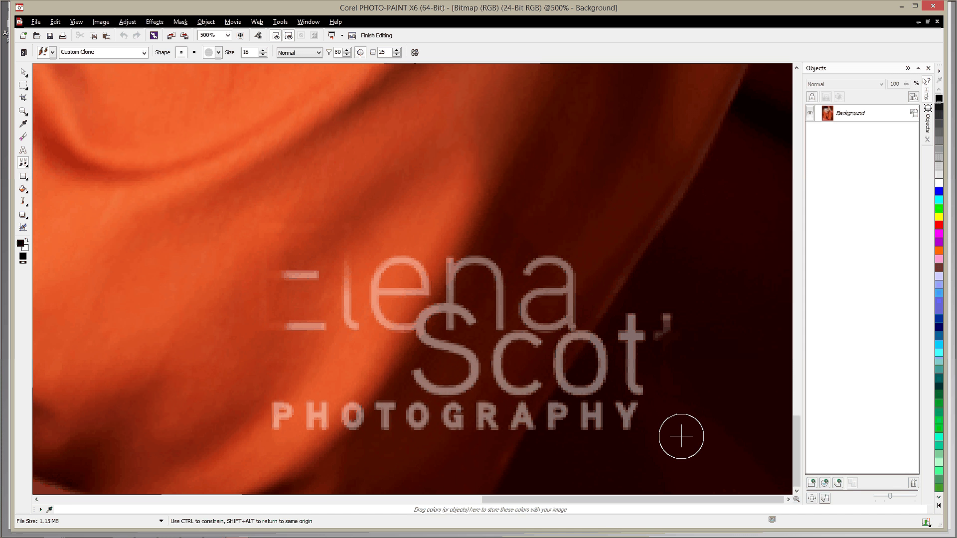
drag(670, 379, 687, 371)
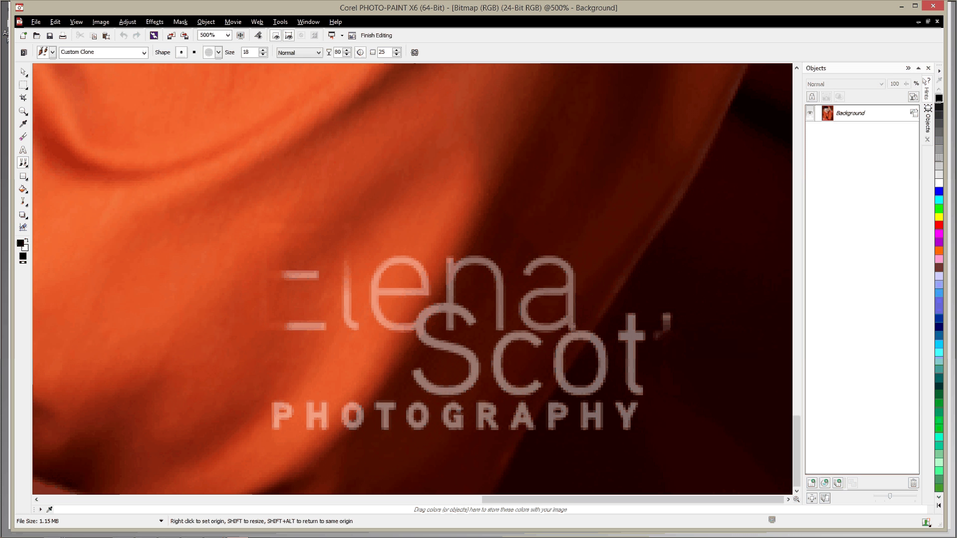
click(676, 327)
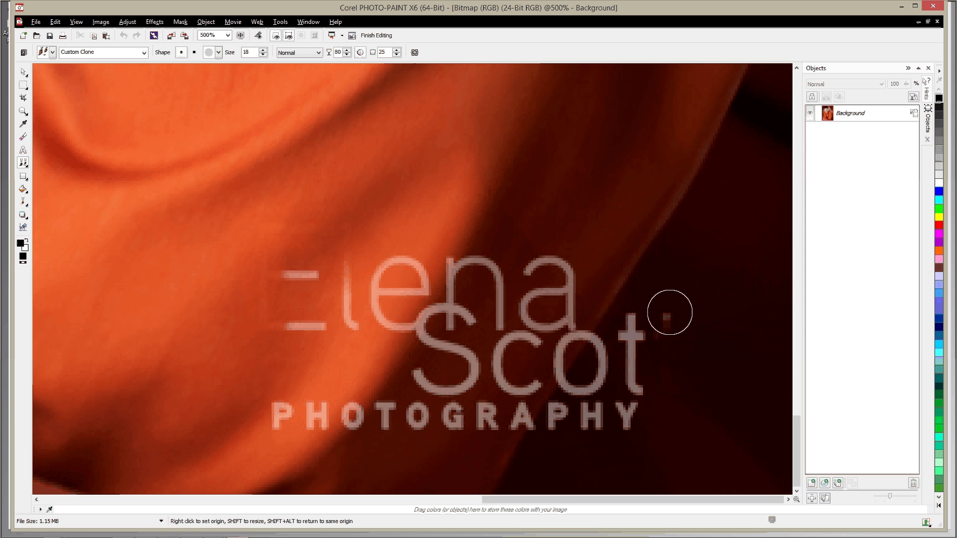
drag(670, 313, 669, 335)
Pick a clone source on the dark background and clone it over the top and crossbar of the surname's first t
right_click(705, 285)
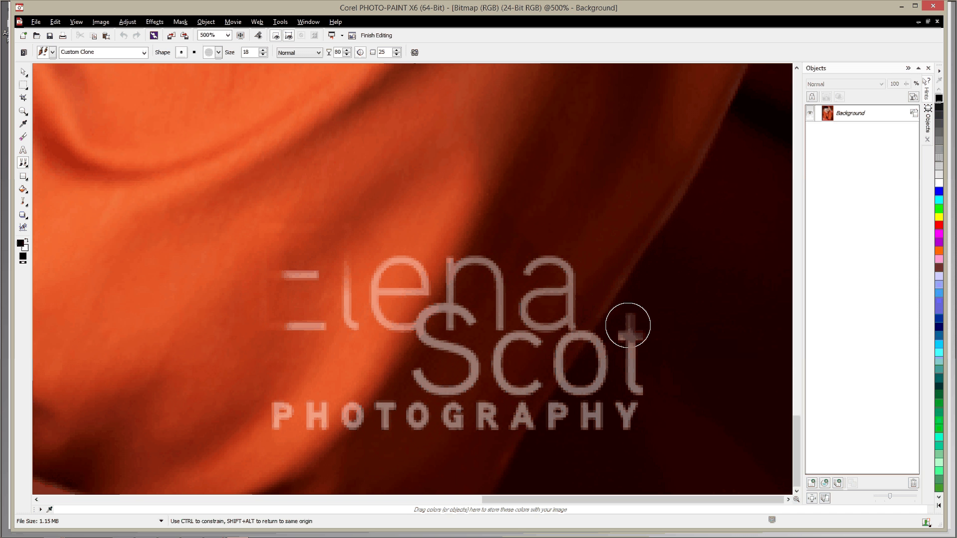
mouse_move(634, 317)
mouse_down()
mouse_move(629, 329)
mouse_move(638, 314)
mouse_up()
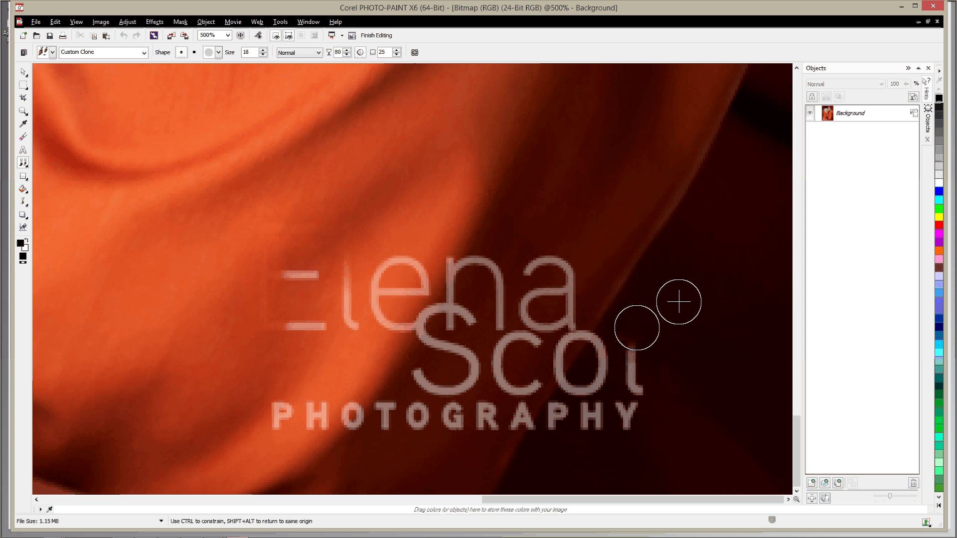
click(636, 328)
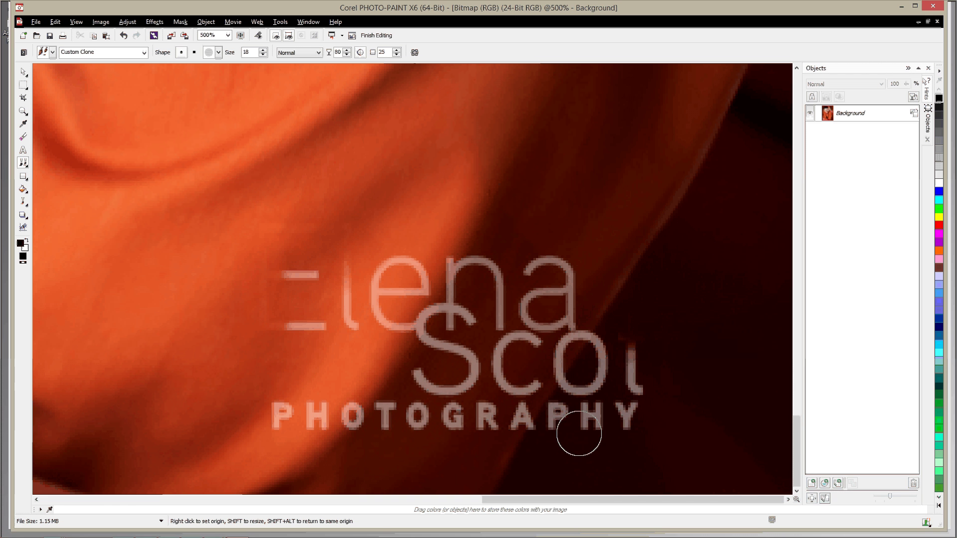
Clone dark background over the H and Y at the end of PHOTOGRAPHY and the lower hook of the t above
mouse_move(579, 433)
mouse_down()
mouse_move(602, 418)
mouse_move(586, 417)
mouse_move(589, 459)
mouse_move(564, 460)
mouse_move(626, 459)
mouse_up()
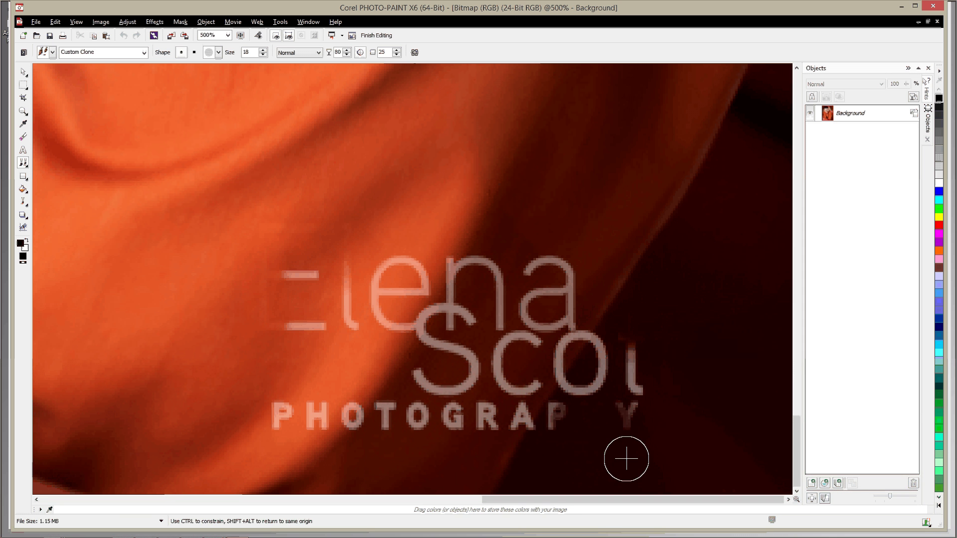
mouse_move(626, 417)
mouse_down()
mouse_move(645, 414)
mouse_move(641, 425)
mouse_move(670, 433)
mouse_move(659, 409)
mouse_up()
right_click(676, 437)
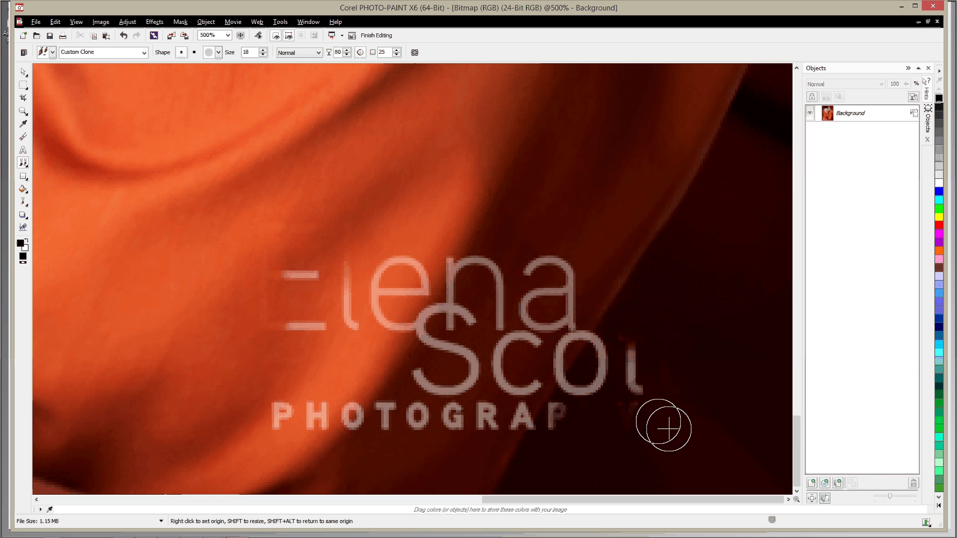
mouse_move(668, 428)
mouse_down()
mouse_move(633, 387)
mouse_move(642, 400)
mouse_up()
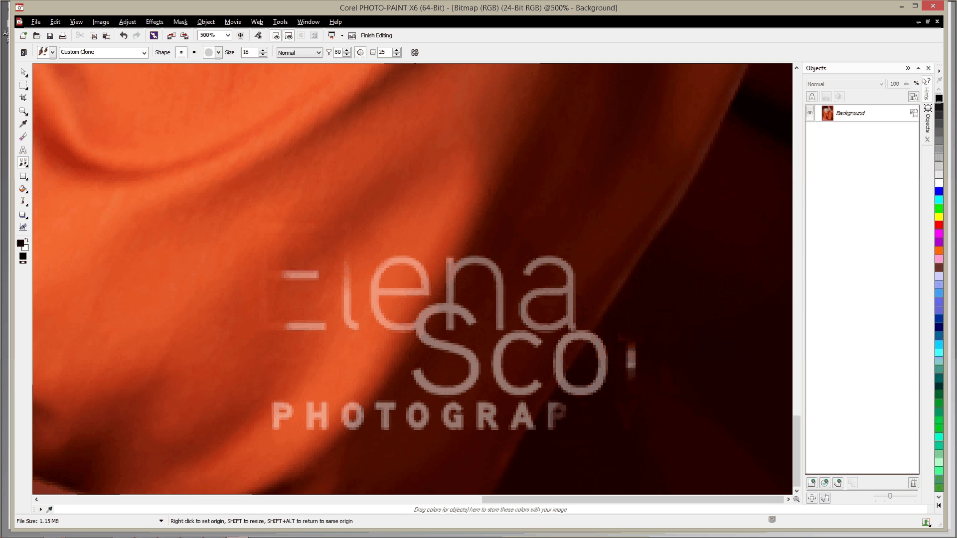
Undo the last clone stroke, and clone dark background over the Y's traces and the remaining stem of the surname's first t
key(ctrl+z)
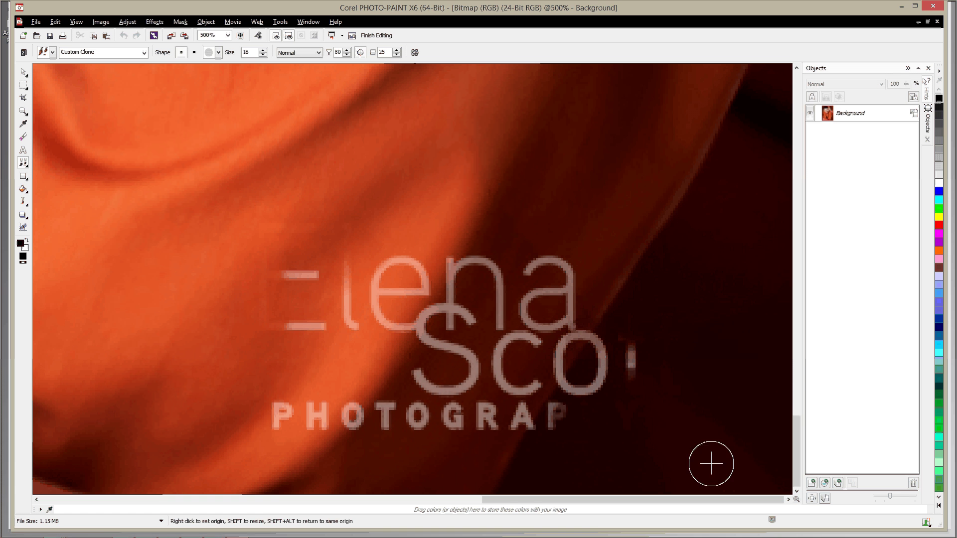
right_click(711, 464)
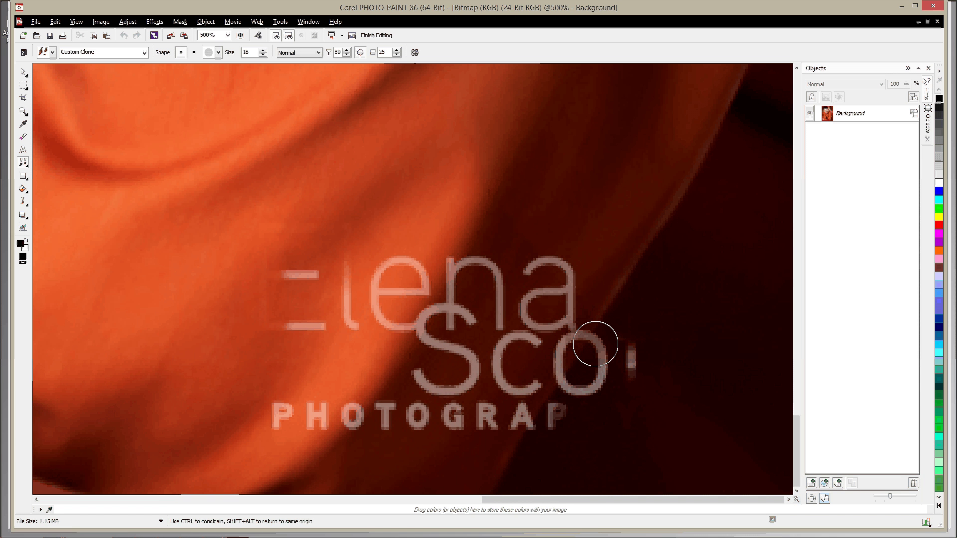
click(596, 345)
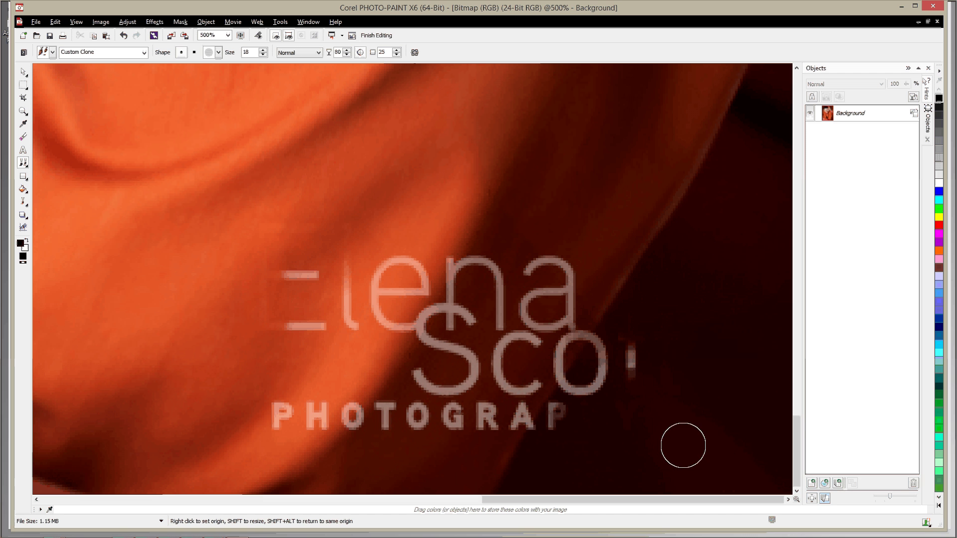
right_click(660, 422)
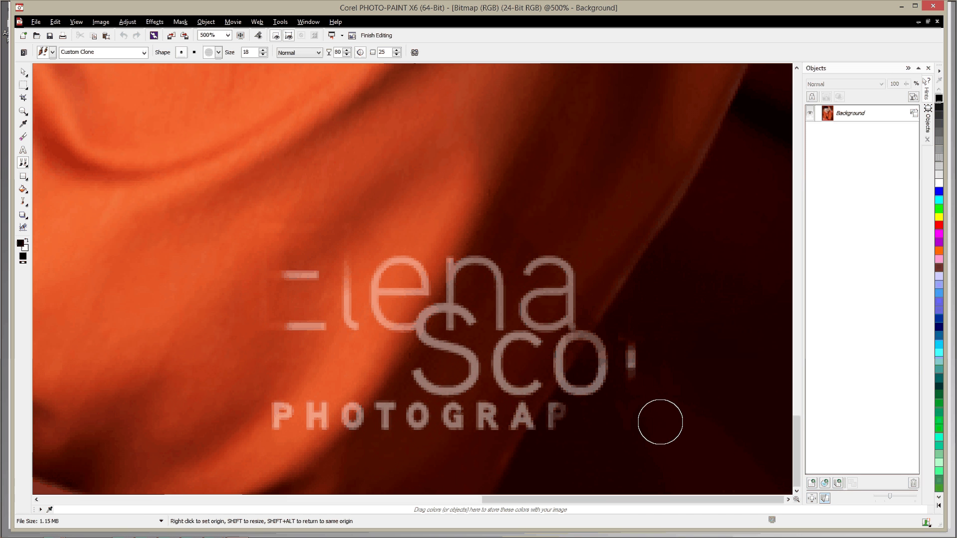
right_click(657, 426)
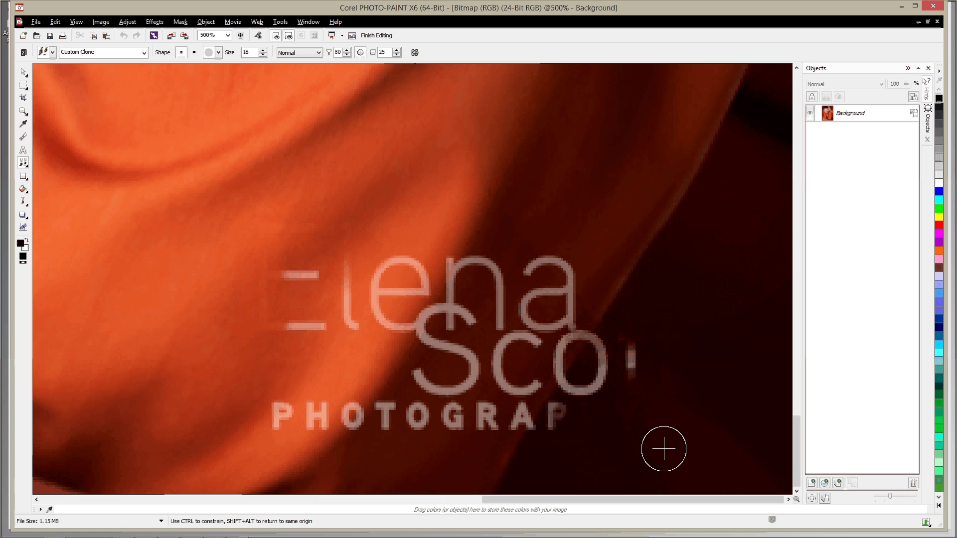
mouse_move(663, 449)
mouse_down()
mouse_move(648, 431)
mouse_move(662, 401)
mouse_move(651, 388)
mouse_move(666, 441)
mouse_move(671, 404)
mouse_up()
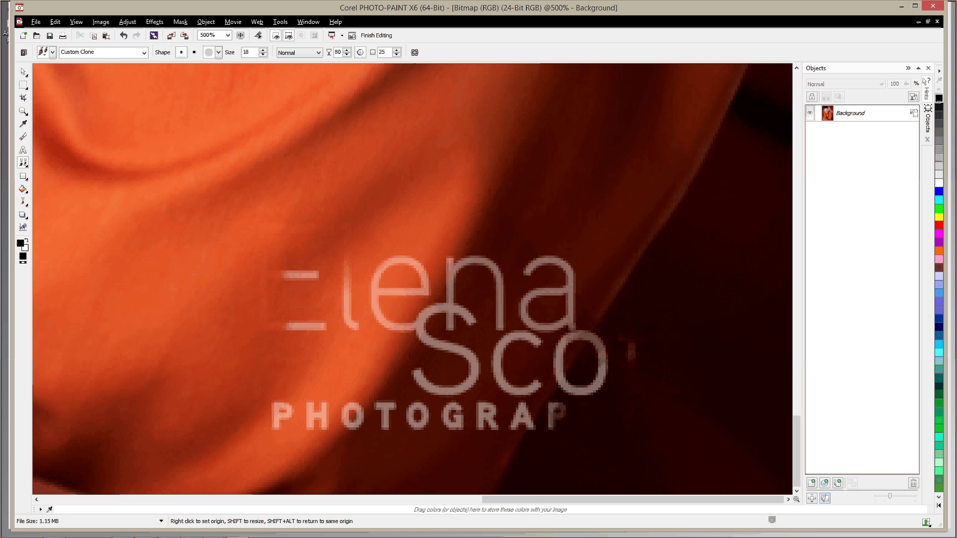
click(634, 365)
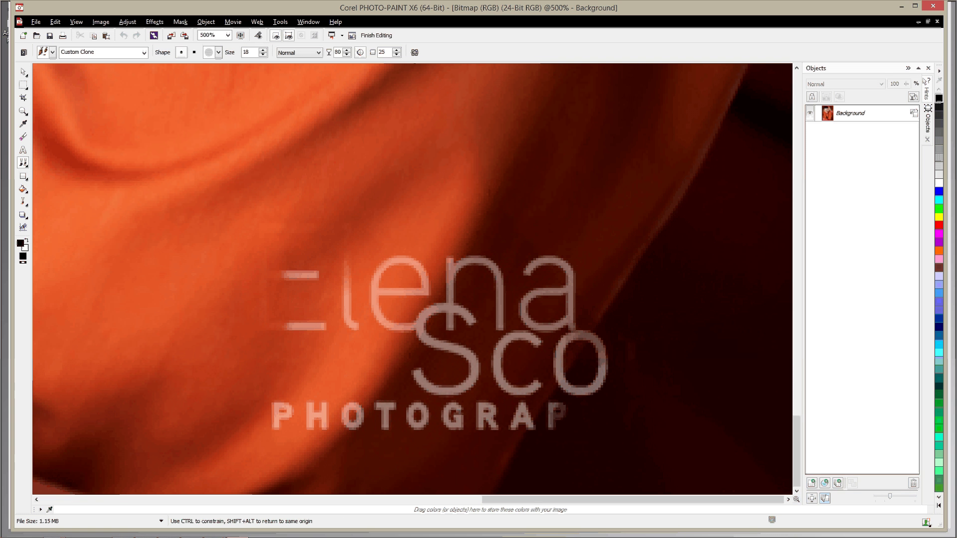
drag(666, 434, 676, 444)
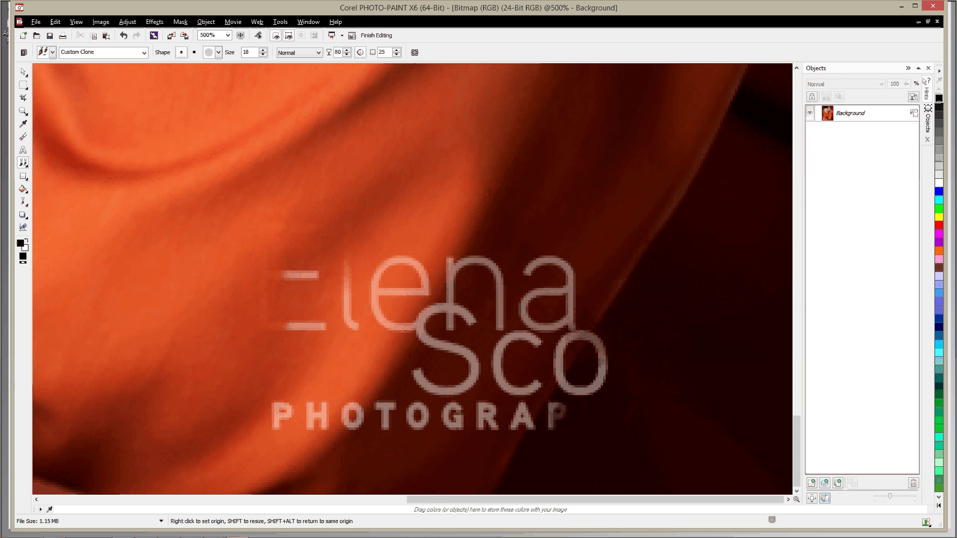
Pick a clone source on the orange shirt and clone it over the upper curve of the first name's lowercase e
scroll(412, 279, down, 3)
scroll(506, 405, down, 3)
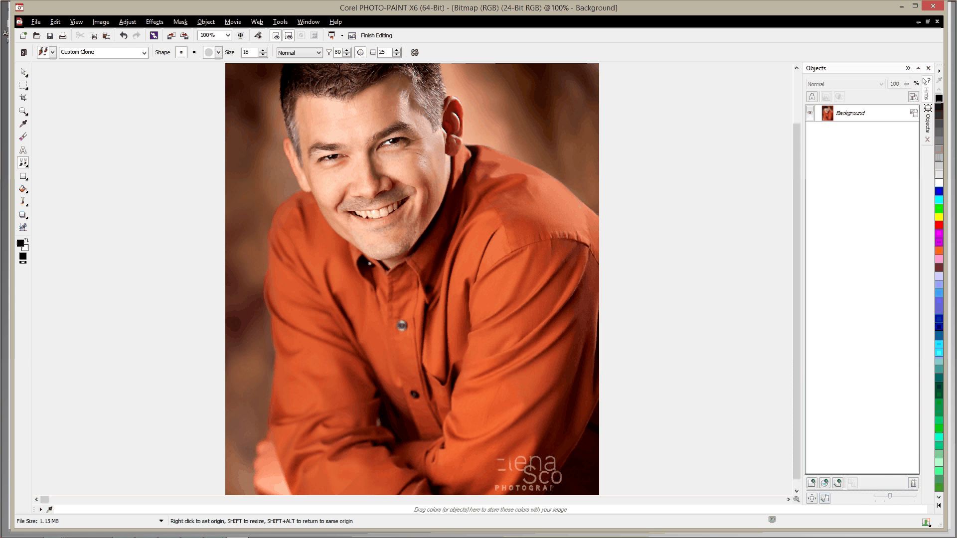
right_click(549, 485)
scroll(549, 486, up, 1)
scroll(549, 486, up, 1)
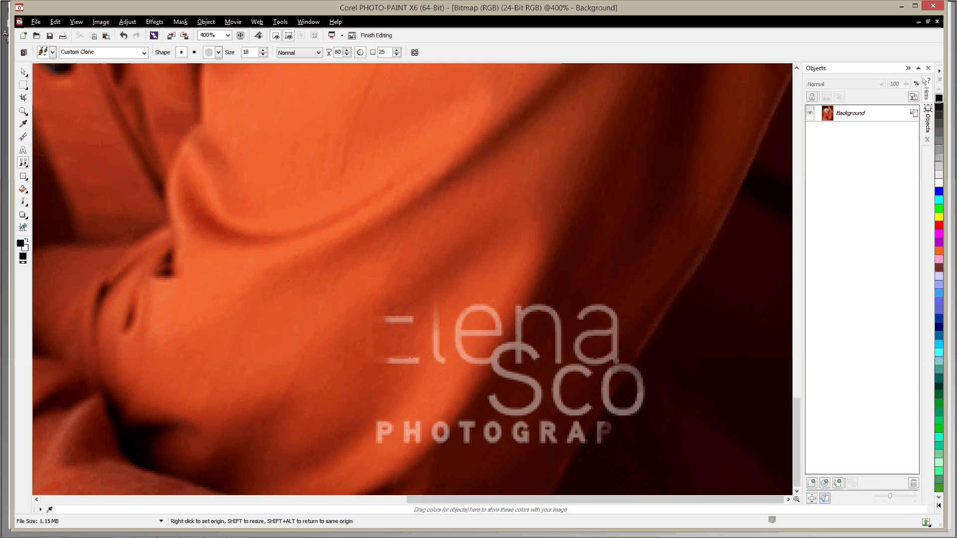
scroll(518, 351, up, 1)
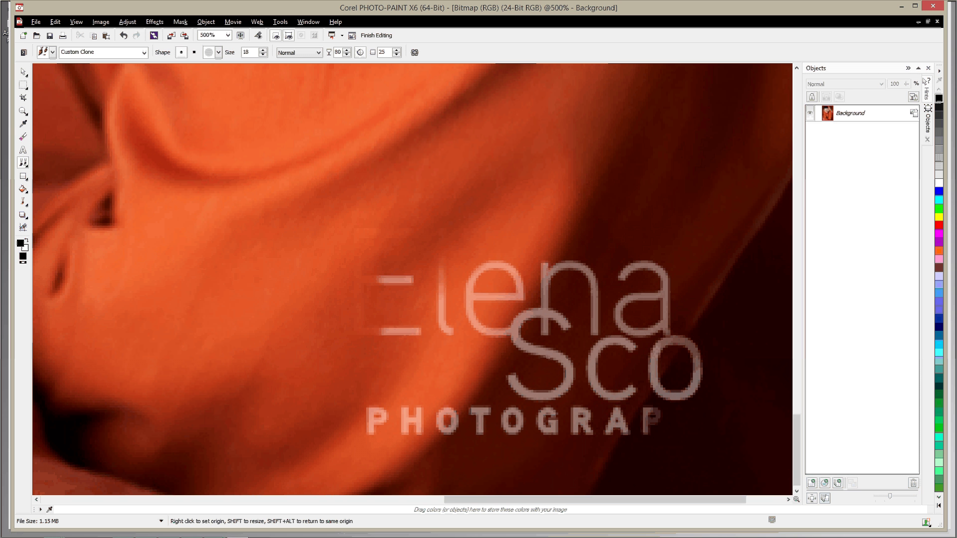
drag(502, 254, 498, 259)
right_click(509, 225)
mouse_move(506, 218)
mouse_down()
mouse_move(508, 262)
mouse_move(481, 275)
mouse_move(490, 266)
mouse_move(511, 289)
mouse_move(472, 286)
mouse_up()
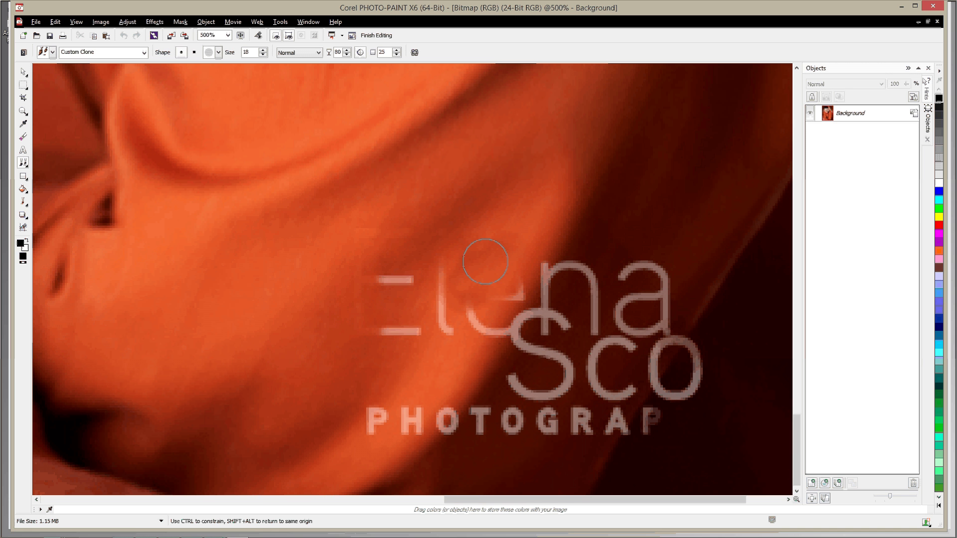
click(485, 261)
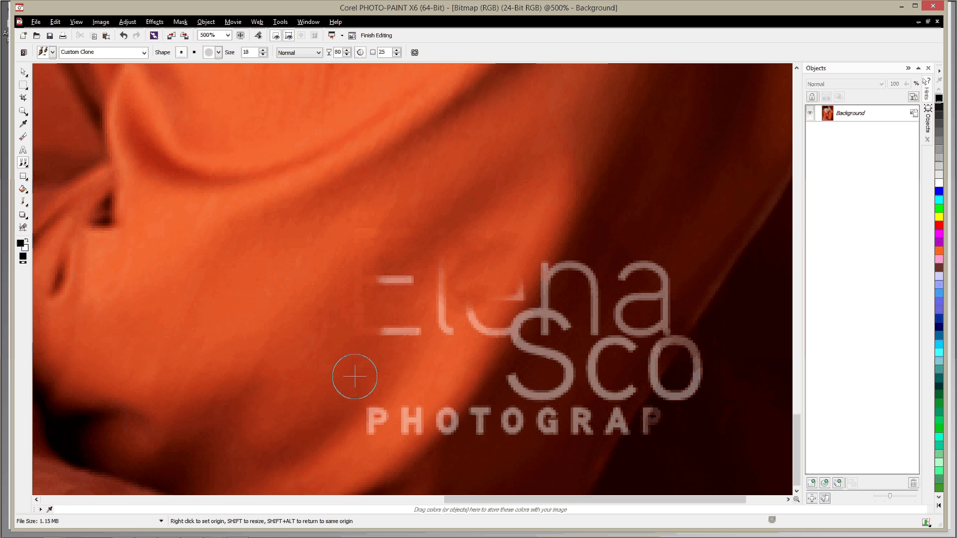
Clone orange shirt fabric over the remaining lower and middle bars of the first name's capital E
click(399, 330)
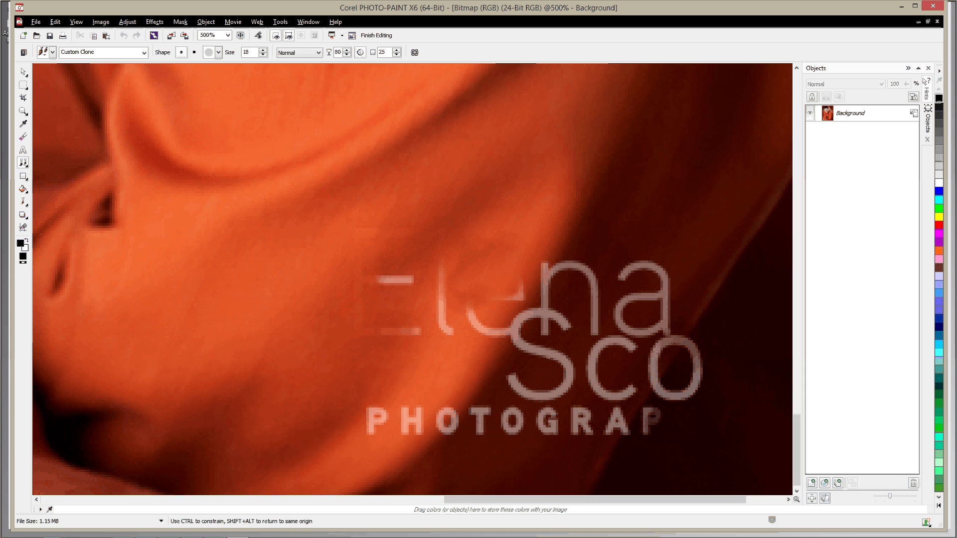
click(401, 333)
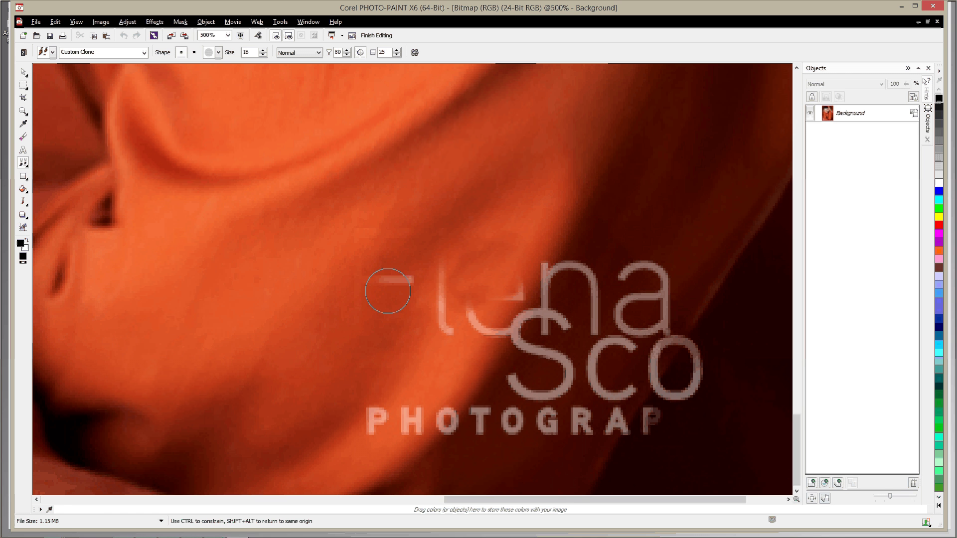
click(387, 291)
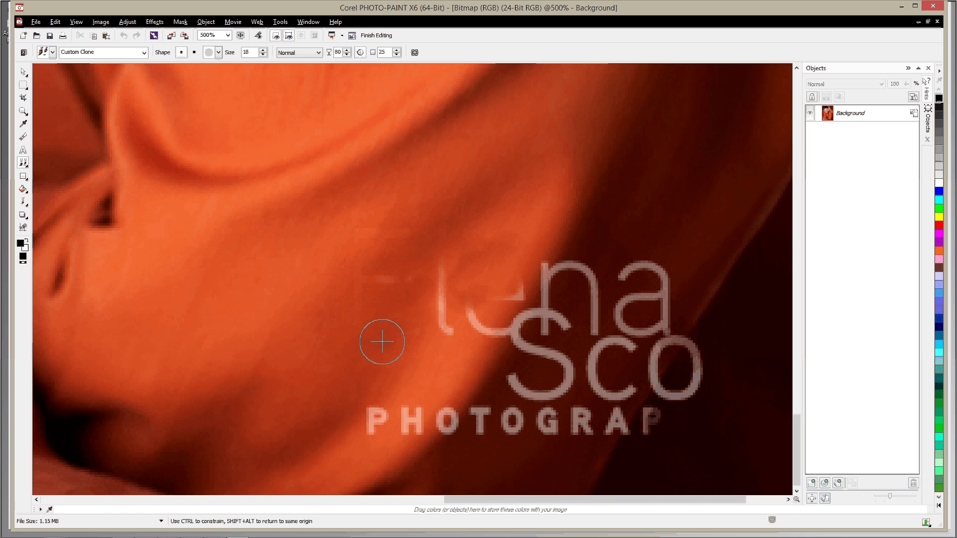
mouse_move(377, 287)
mouse_down()
mouse_move(390, 259)
mouse_move(409, 279)
mouse_up()
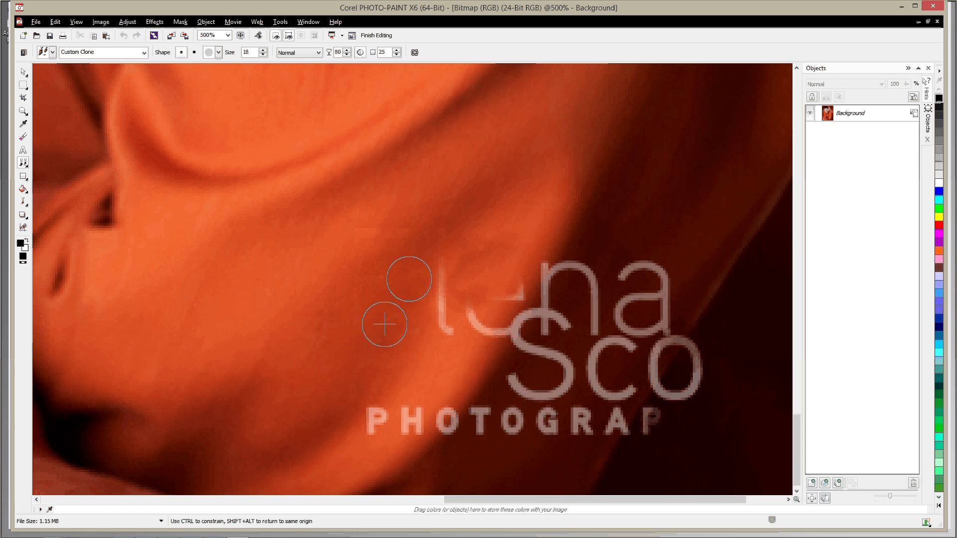
Undo the last clone stroke below the erased capital E, and clone shirt fabric over the faint traces of its upper stem
mouse_move(385, 325)
mouse_down()
mouse_move(388, 386)
mouse_move(370, 357)
mouse_up()
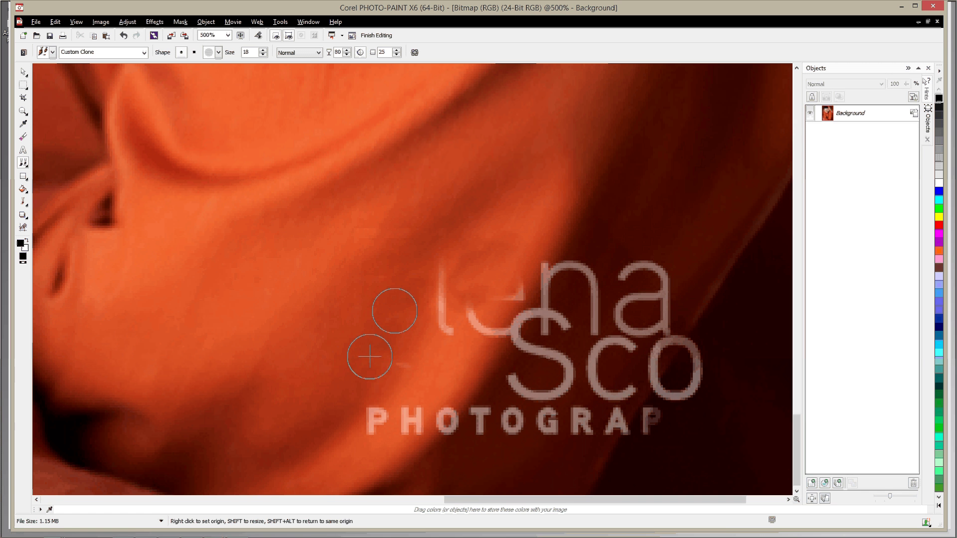
key(ctrl+z)
mouse_move(370, 270)
mouse_down()
mouse_move(374, 259)
mouse_move(352, 277)
mouse_move(370, 231)
mouse_up()
right_click(313, 322)
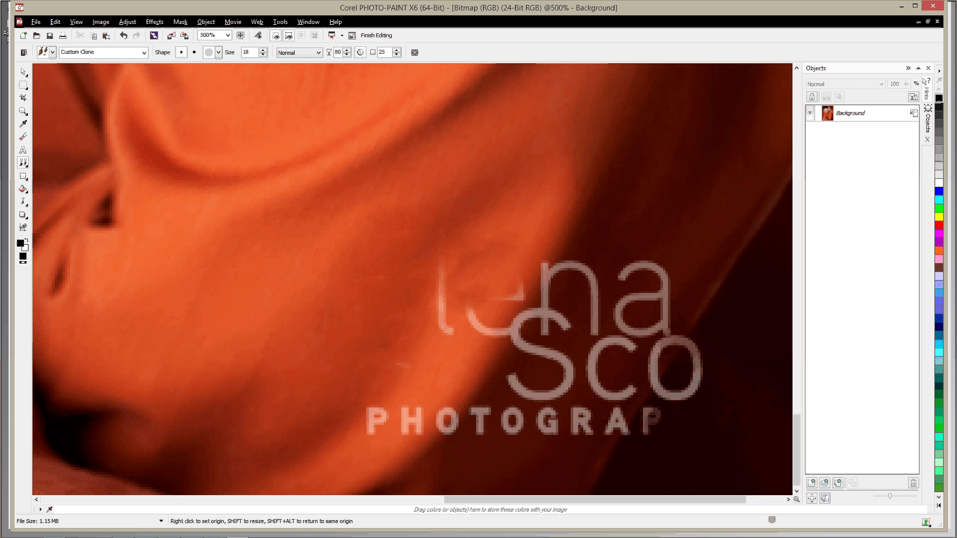
click(363, 319)
mouse_move(402, 374)
mouse_down()
mouse_move(402, 357)
mouse_move(403, 365)
mouse_move(436, 314)
mouse_move(480, 337)
mouse_move(516, 317)
mouse_up()
right_click(394, 282)
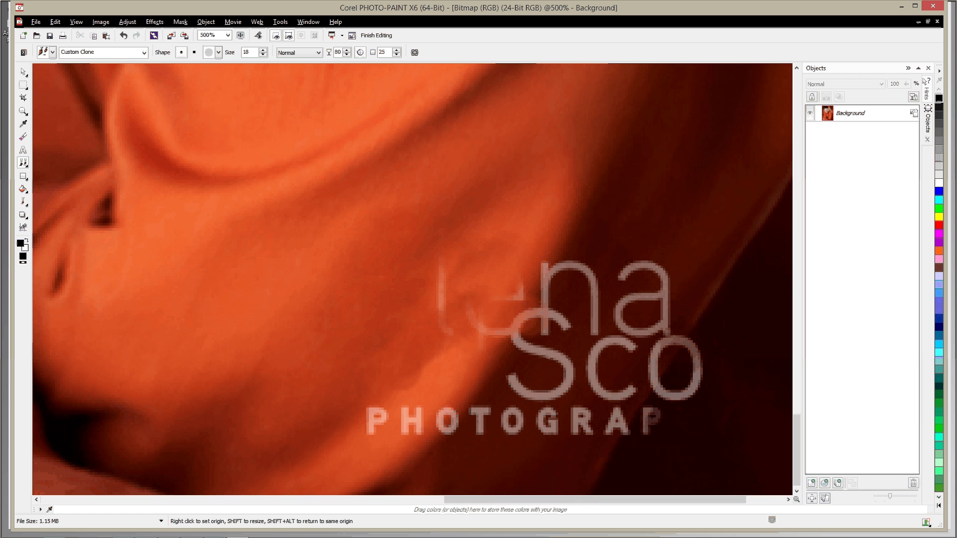
key(ctrl+z)
key(ctrl+z)
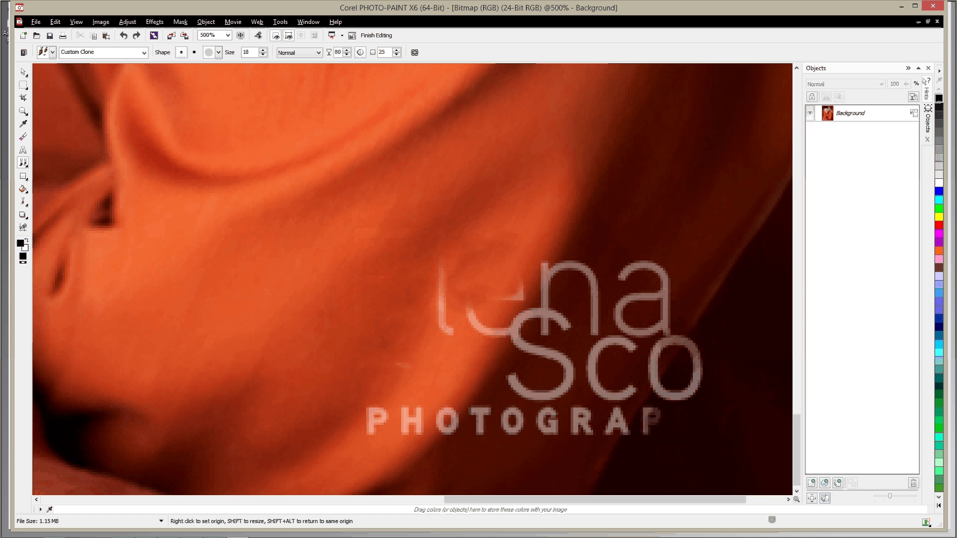
Retouch the leftover edge traces around the erased capital E with cloned shirt fabric, undoing one stroke above it
click(335, 321)
mouse_move(339, 245)
mouse_down()
mouse_move(372, 223)
mouse_move(350, 244)
mouse_move(370, 227)
mouse_move(342, 236)
mouse_up()
key(ctrl+z)
click(369, 229)
Reduce the clone brush size to 8 and clone dark shirt fabric over the top arc of the first name's final a
mouse_move(692, 248)
shift+mouse_down()
mouse_move(709, 248)
mouse_move(692, 248)
shift+mouse_up()
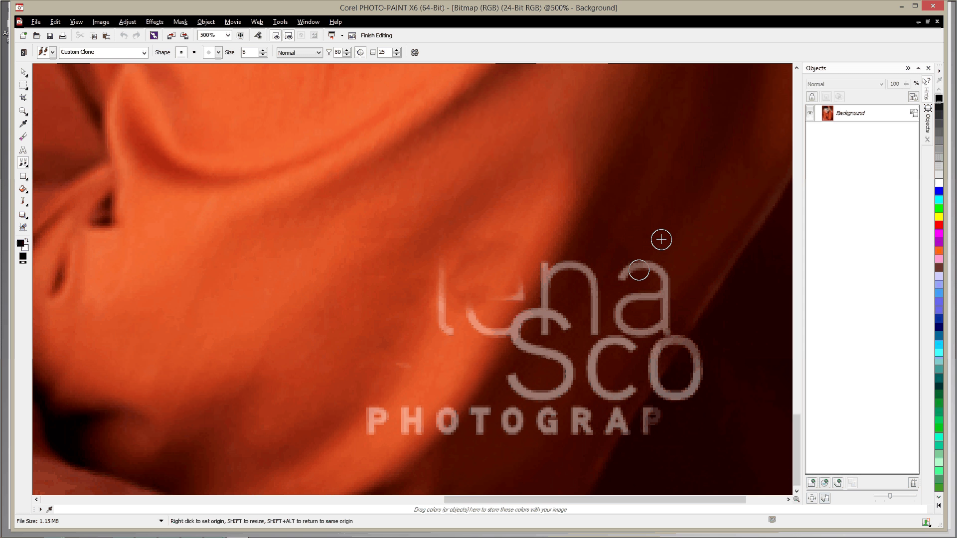
right_click(675, 237)
drag(655, 272, 668, 290)
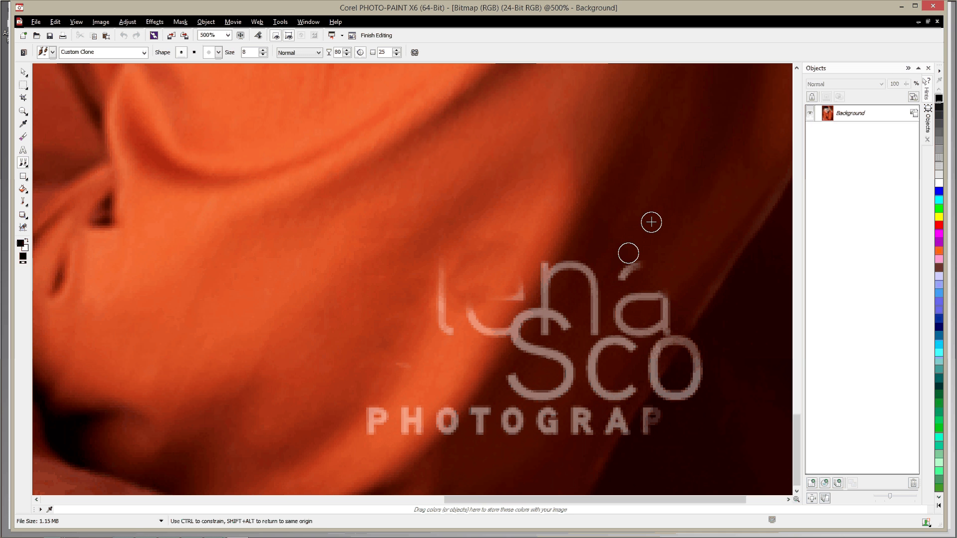
right_click(666, 237)
mouse_move(644, 267)
mouse_down()
mouse_move(676, 307)
mouse_move(632, 264)
mouse_move(617, 265)
mouse_up()
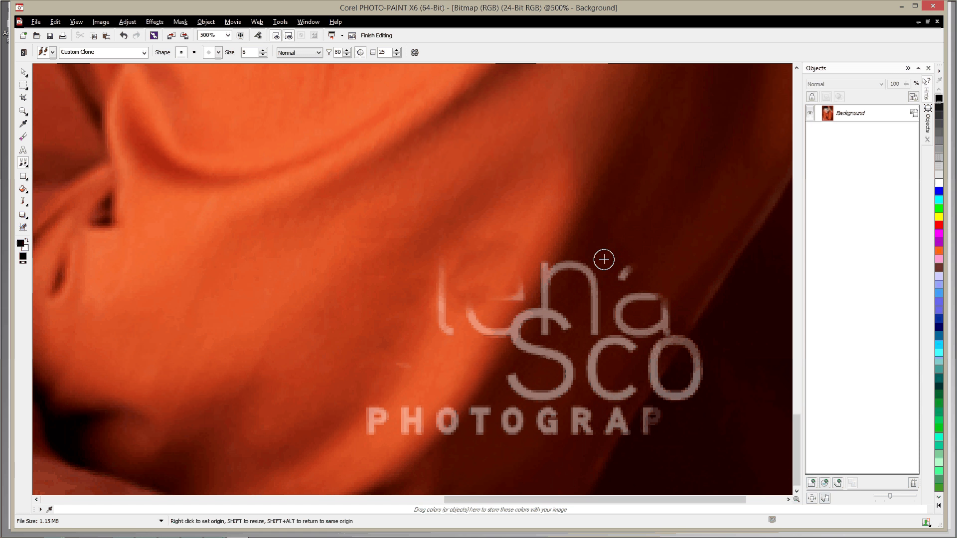
drag(620, 278, 626, 268)
drag(579, 229, 579, 229)
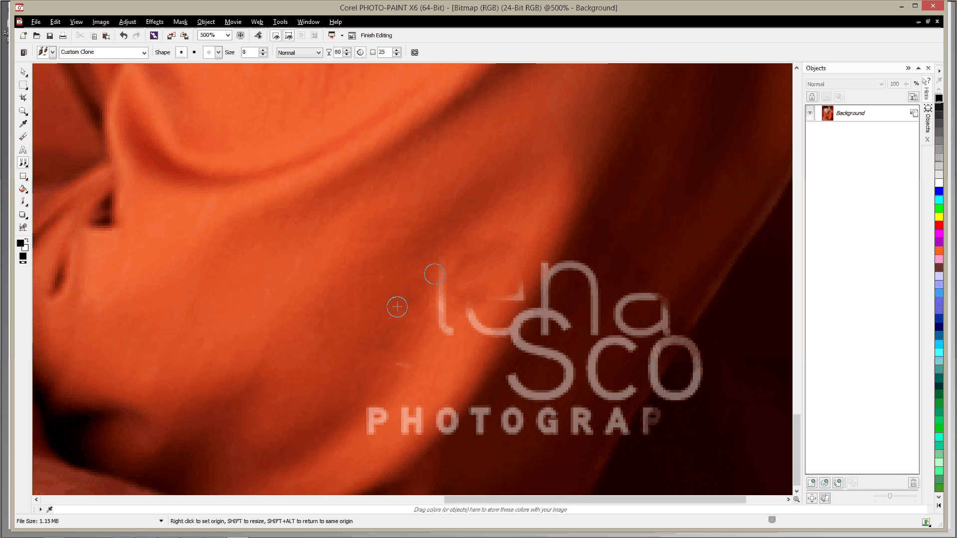
Clone orange shirt fabric over the upper stem of the first name's l
mouse_move(434, 274)
mouse_down()
mouse_move(438, 267)
mouse_move(442, 298)
mouse_up()
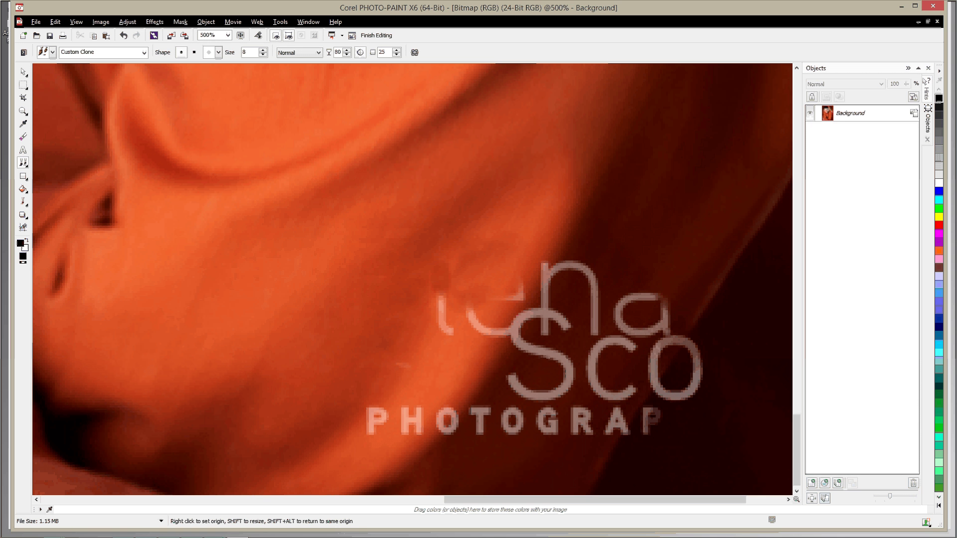